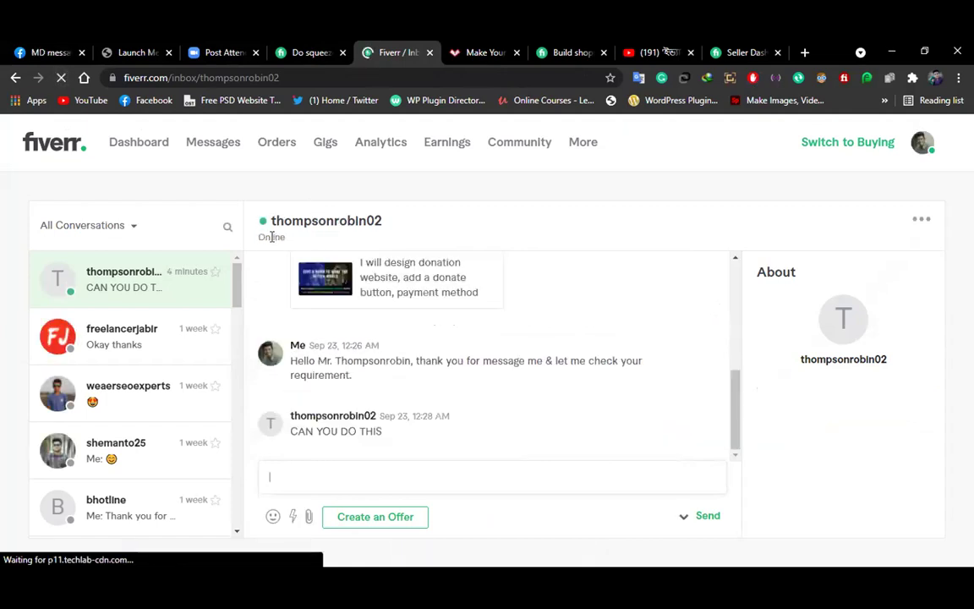
# - Read the client's message about customizable cards and books, including the lovebookonline.com reference it gives as the concept
pyautogui.doubleClick(272, 237)
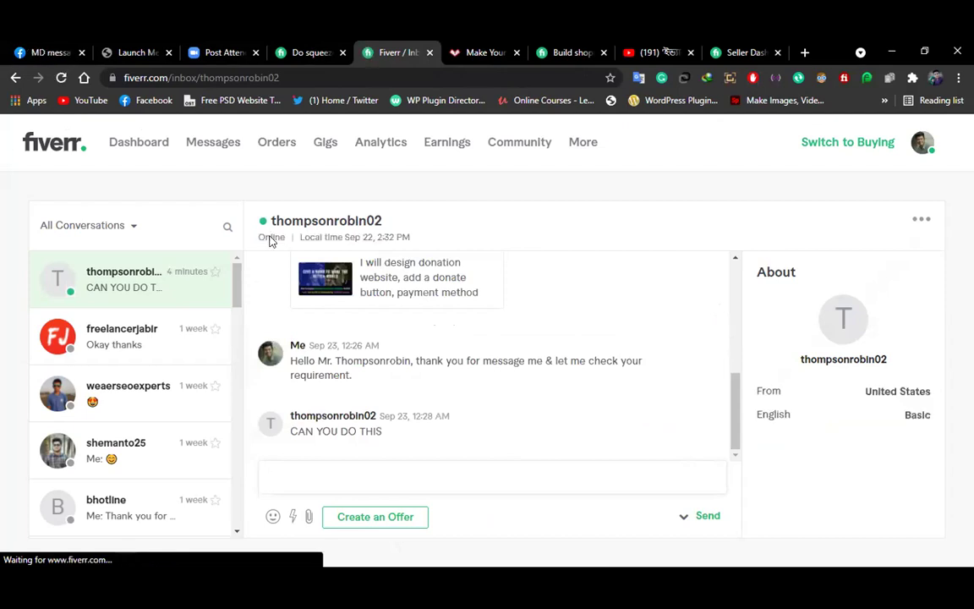
pyautogui.doubleClick(271, 237)
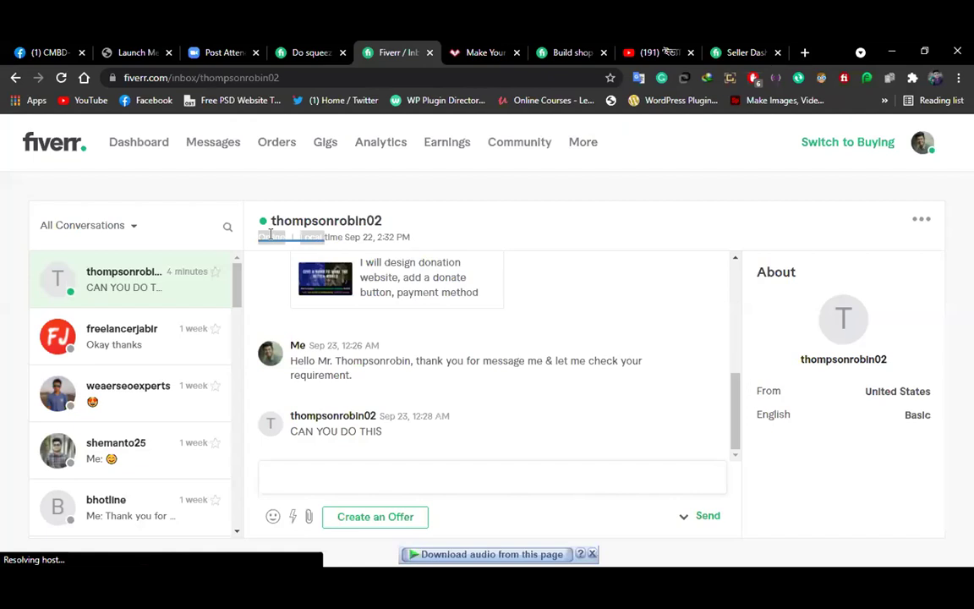
pyautogui.moveTo(734, 395); pyautogui.dragTo(731, 303)
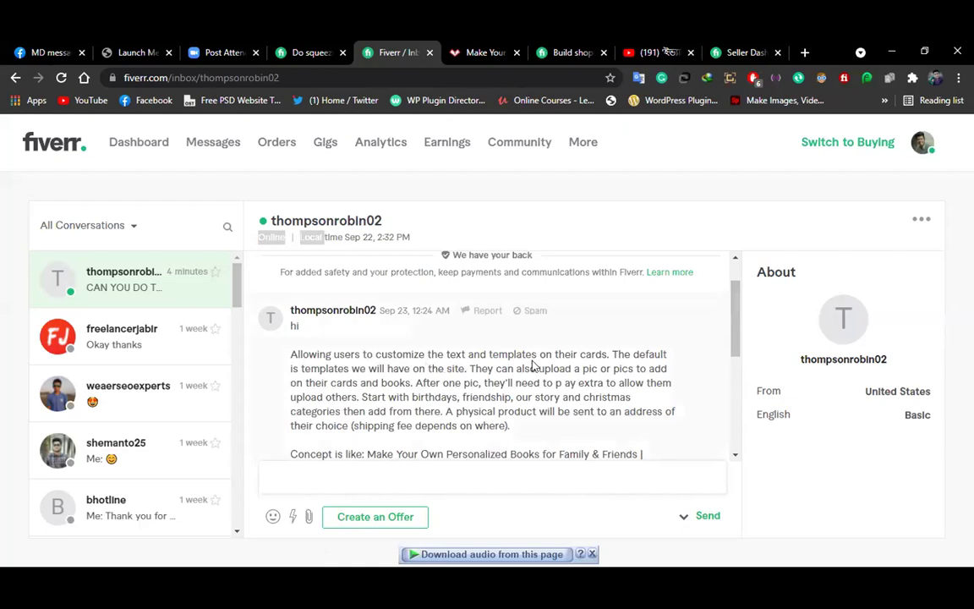
pyautogui.click(586, 356)
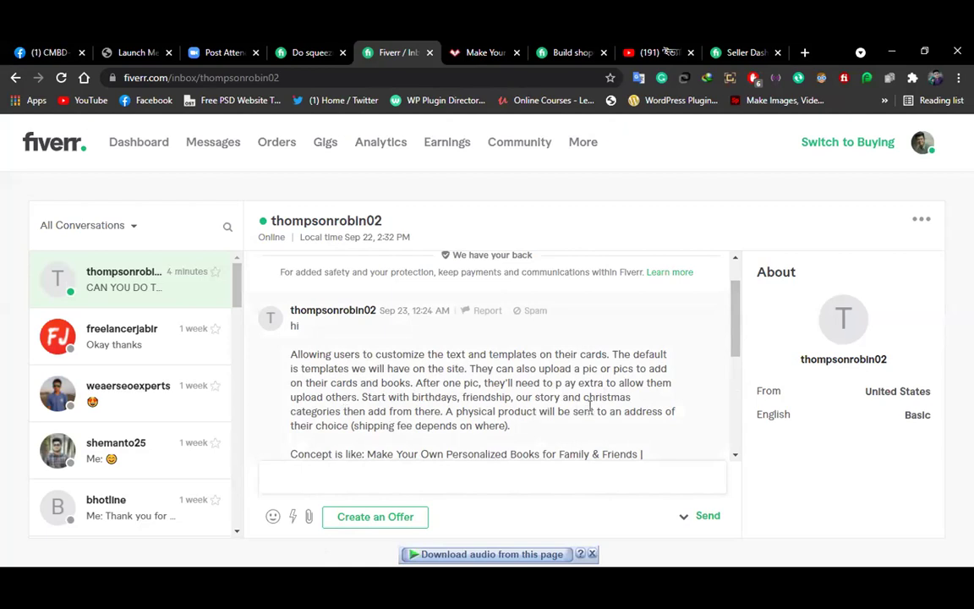
pyautogui.moveTo(730, 301); pyautogui.dragTo(733, 330)
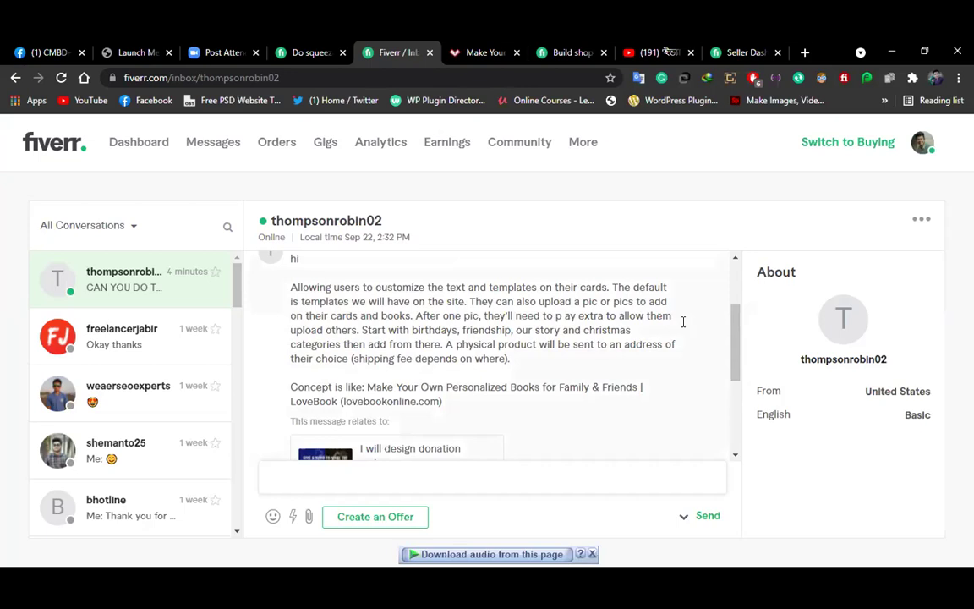
pyautogui.moveTo(439, 402); pyautogui.dragTo(366, 396)
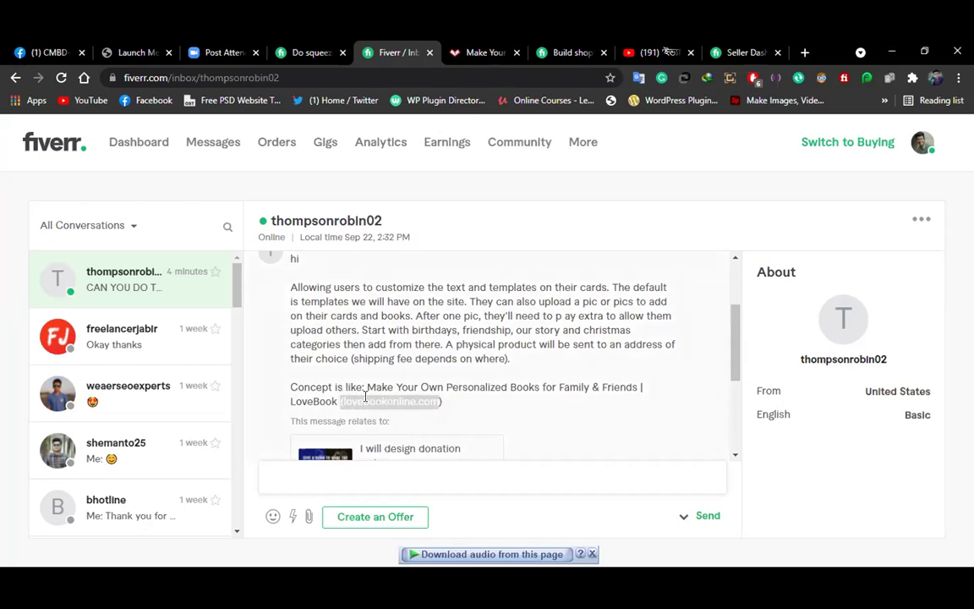
pyautogui.click(365, 395)
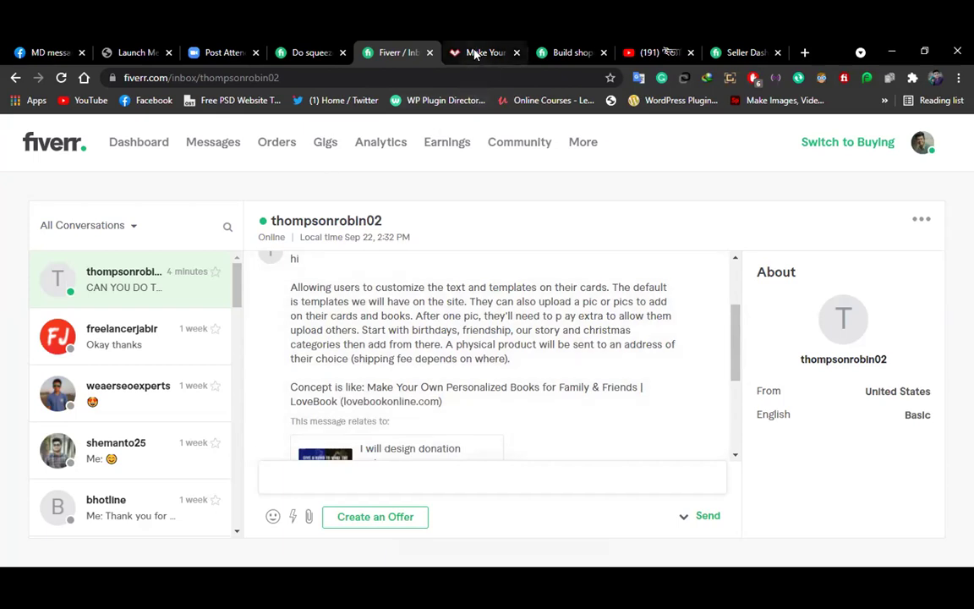
# - Look over the LoveBook reference site's homepage and return to the client's conversation in the Fiverr inbox
pyautogui.click(474, 54)
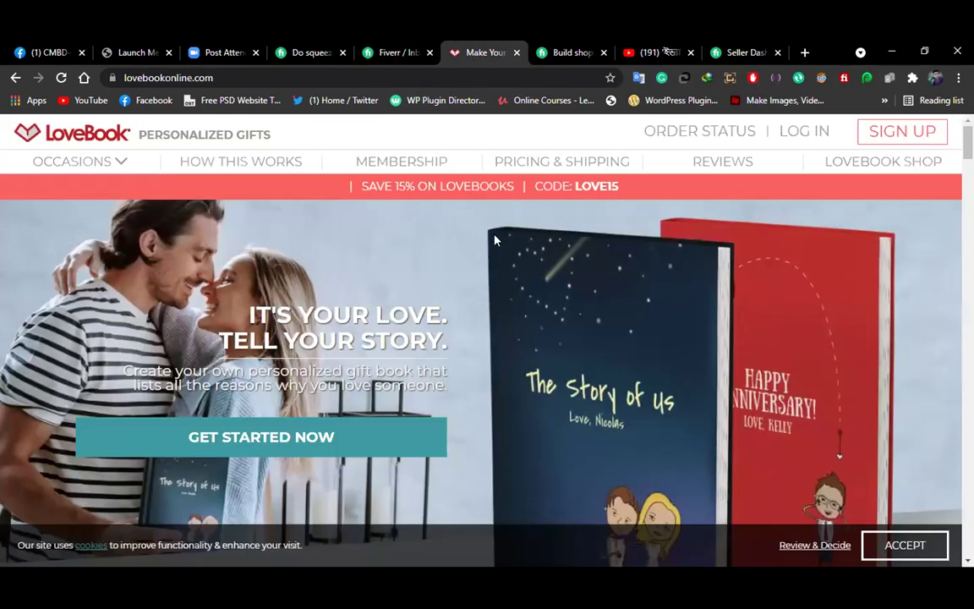
pyautogui.scroll(-4, 610, 347)
pyautogui.scroll(-3, 678, 391)
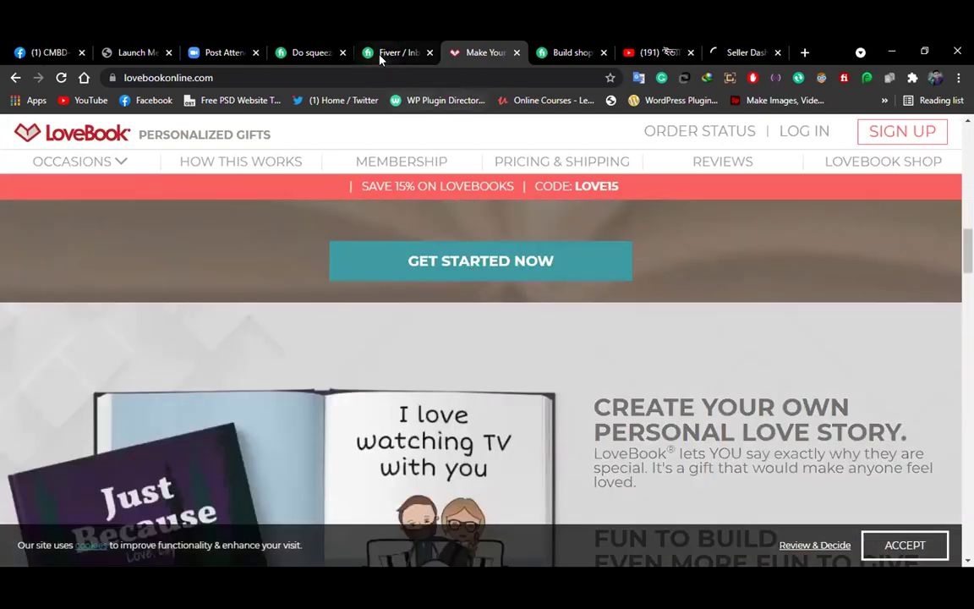
pyautogui.click(380, 53)
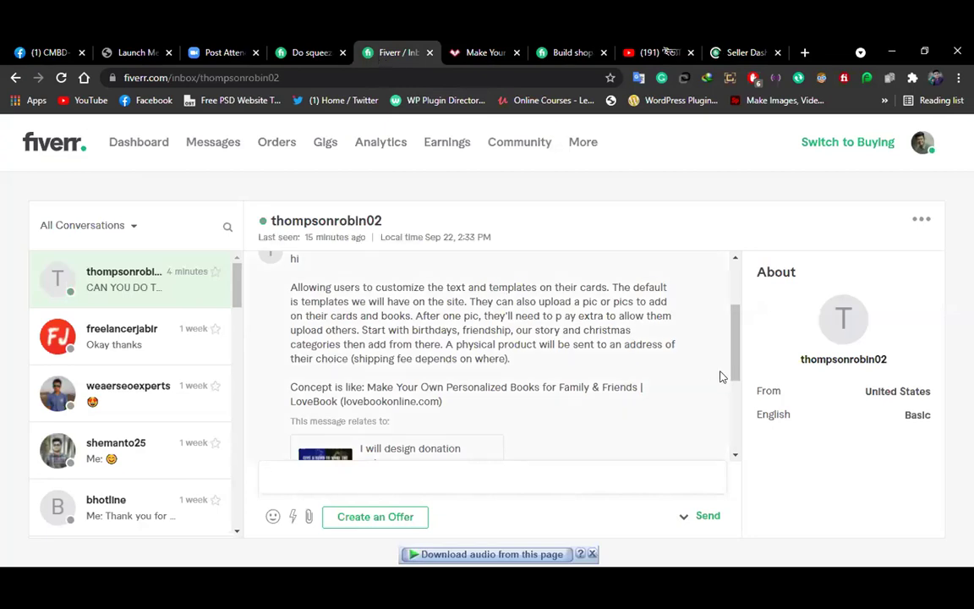
# - Draft the reply "well, your website is ready ?" to the client's latest message, with "or" on a second line
pyautogui.moveTo(733, 327); pyautogui.dragTo(736, 448)
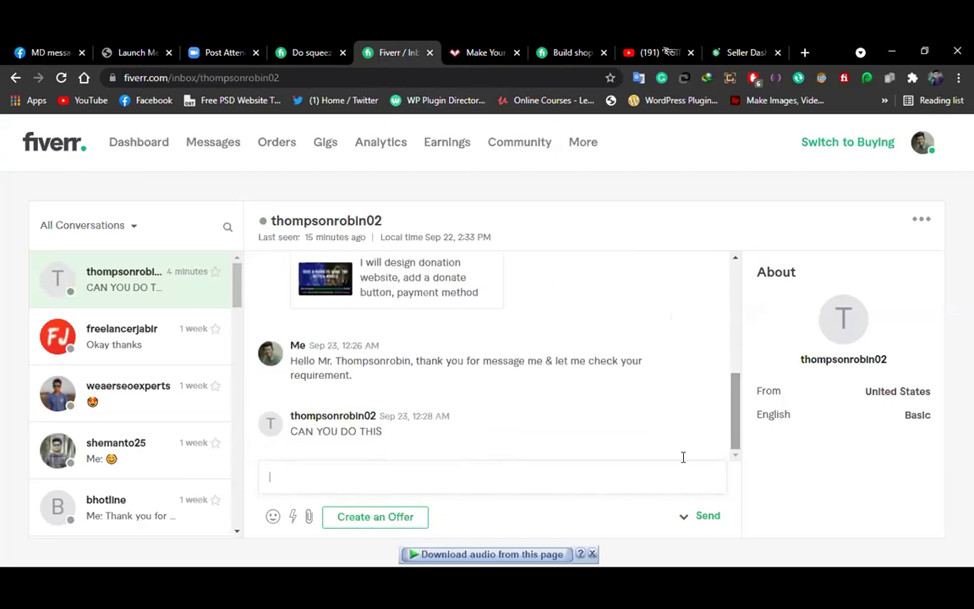
pyautogui.click(527, 469)
pyautogui.write('we')
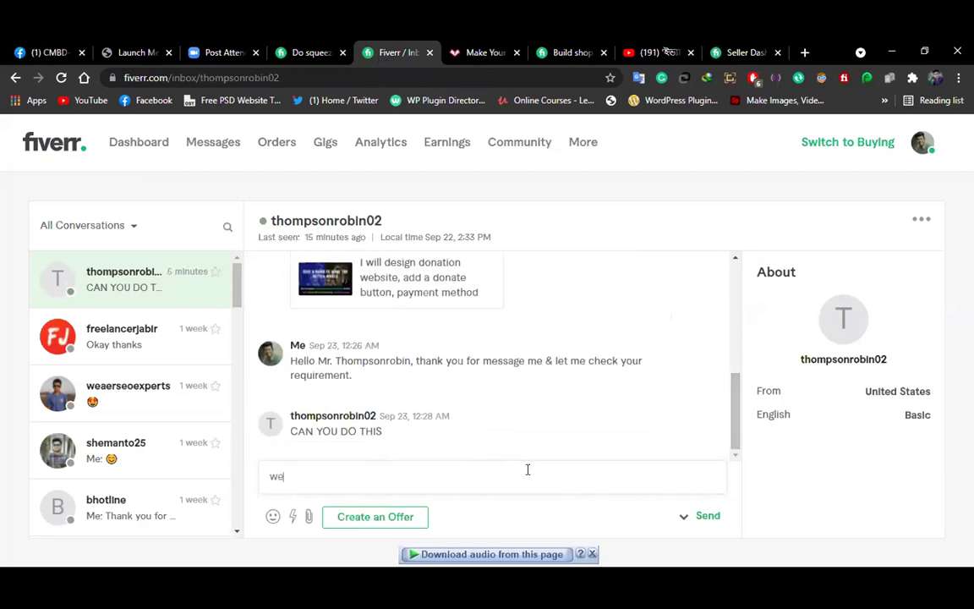
pyautogui.write('ll, your we')
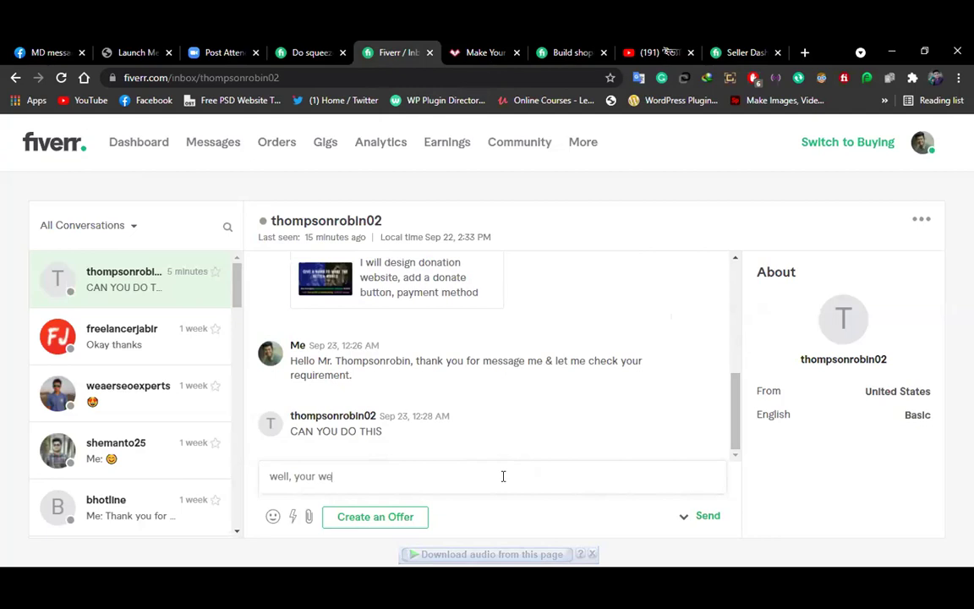
pyautogui.write('bsite is ready ?')
pyautogui.press('Return')
pyautogui.write('or')
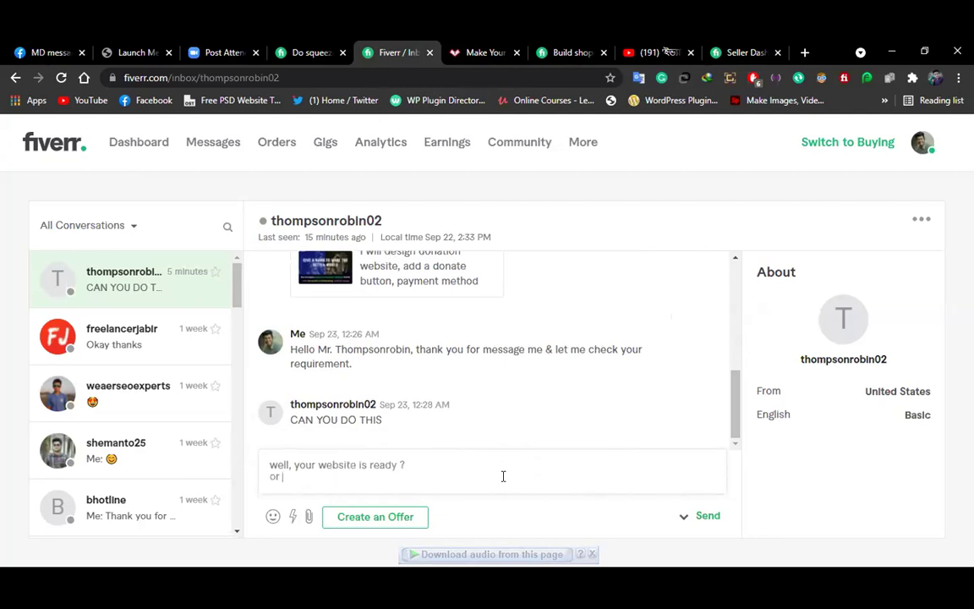
# - Change the message box's Enter behaviour to "Send message" and return to the draft reply
pyautogui.click(681, 520)
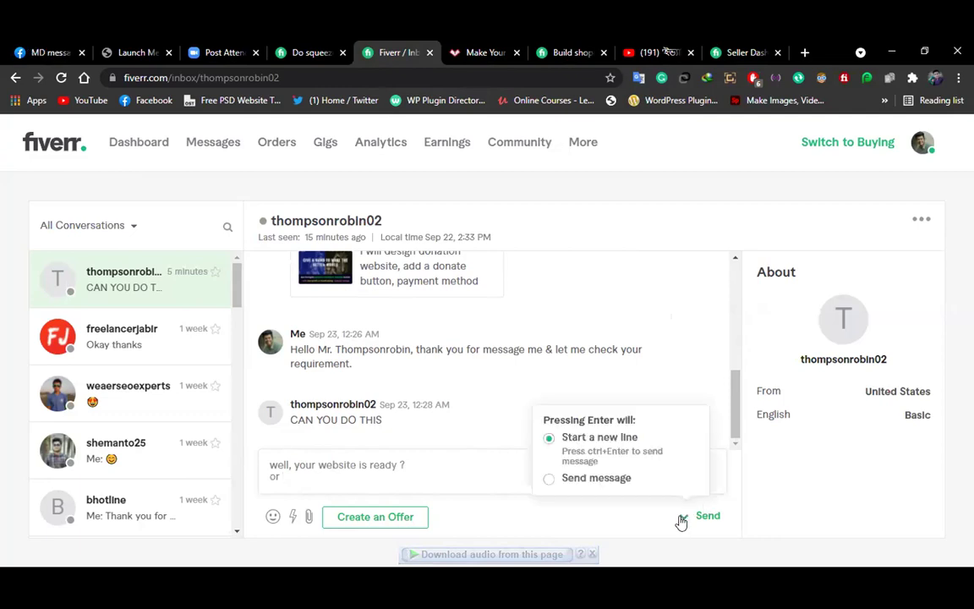
pyautogui.click(587, 479)
pyautogui.click(348, 490)
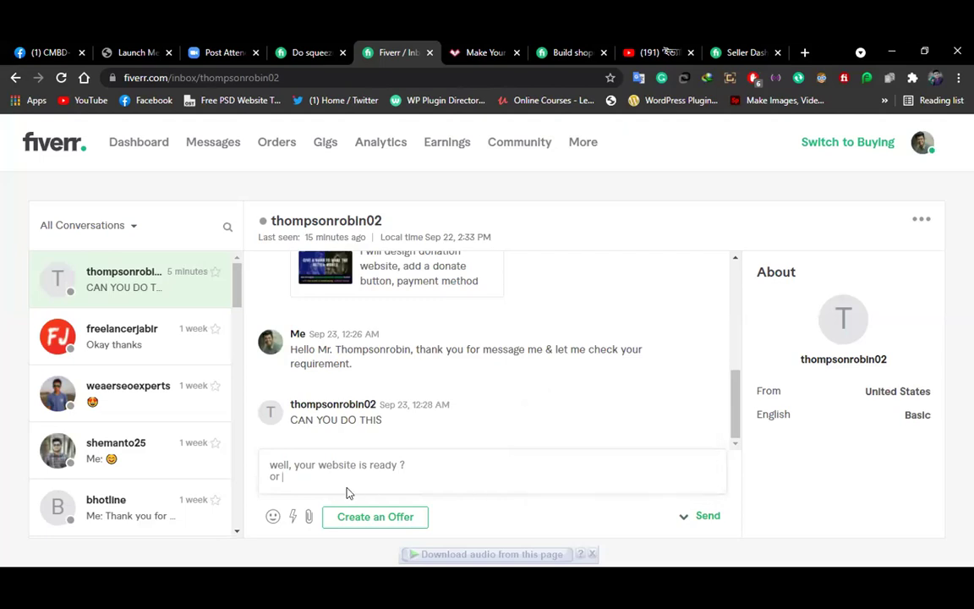
# - Remove the second line "or" from the draft and send "well, your website is ready ?"
pyautogui.moveTo(286, 477); pyautogui.dragTo(257, 480)
pyautogui.press('BackSpace')
pyautogui.press('Return')
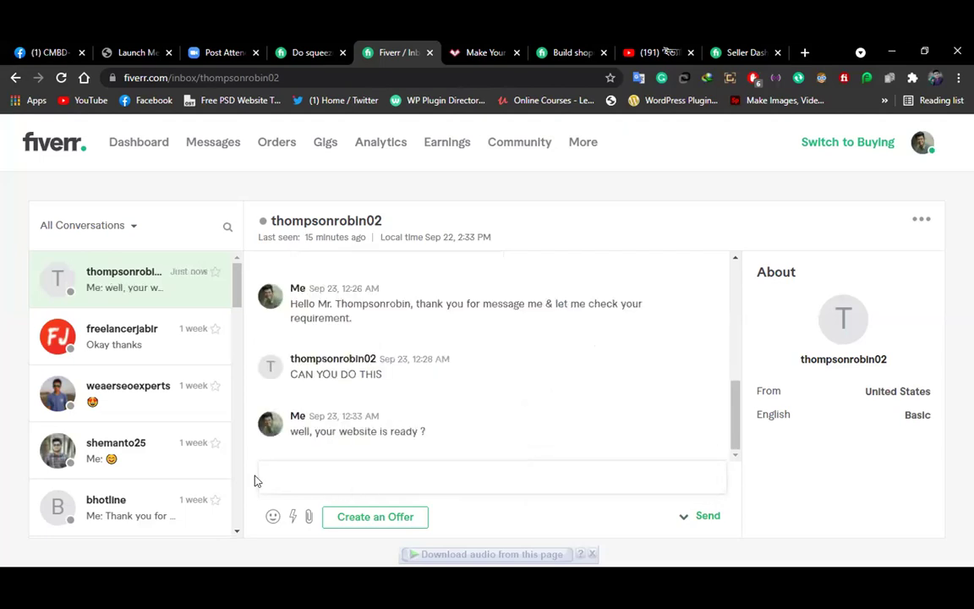
# - Send the client the follow-up question "or i have to develop this from scratch ?"
pyautogui.write('or i have to develop this')
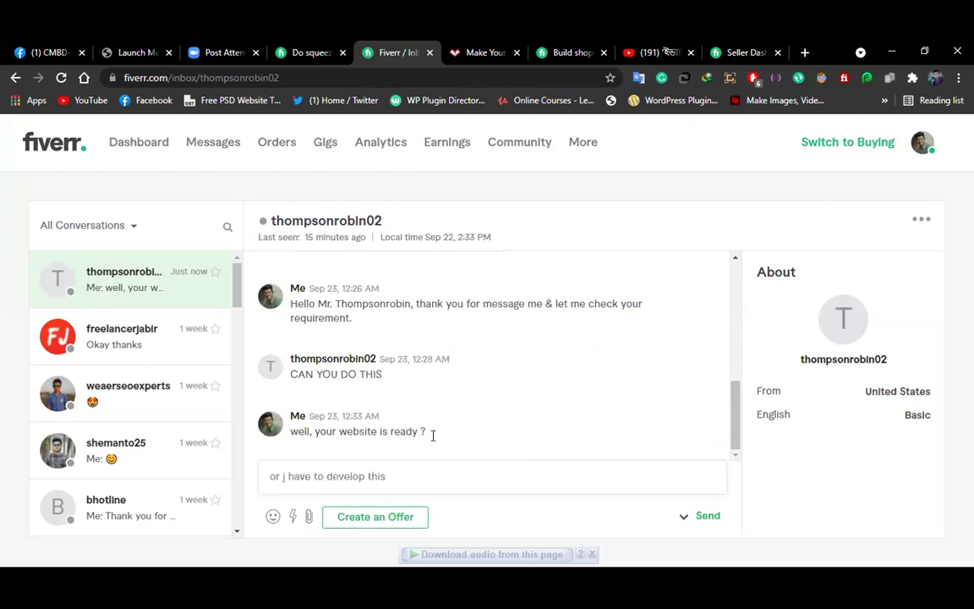
pyautogui.write(' from scratch')
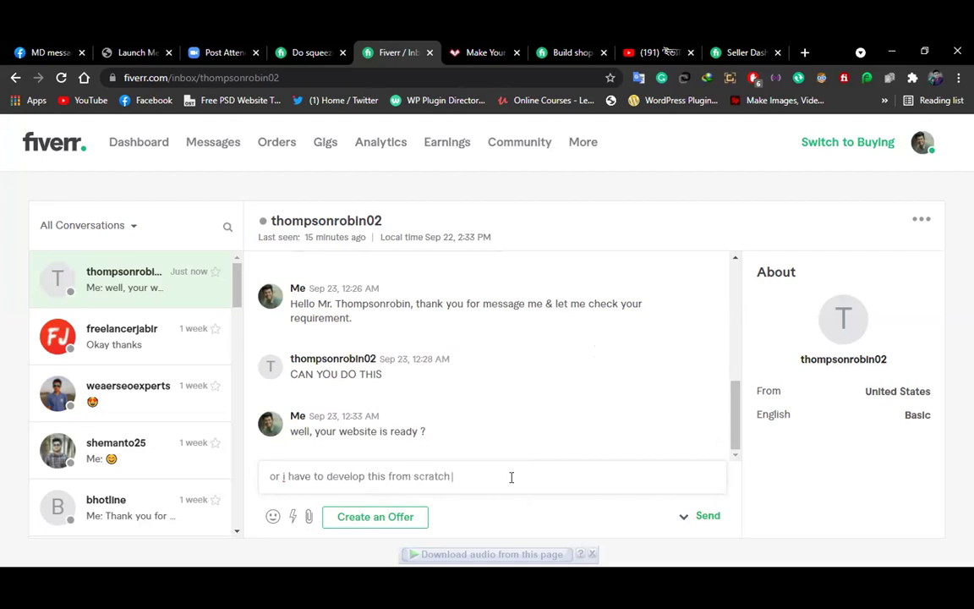
pyautogui.write(' ?')
pyautogui.press('Return')
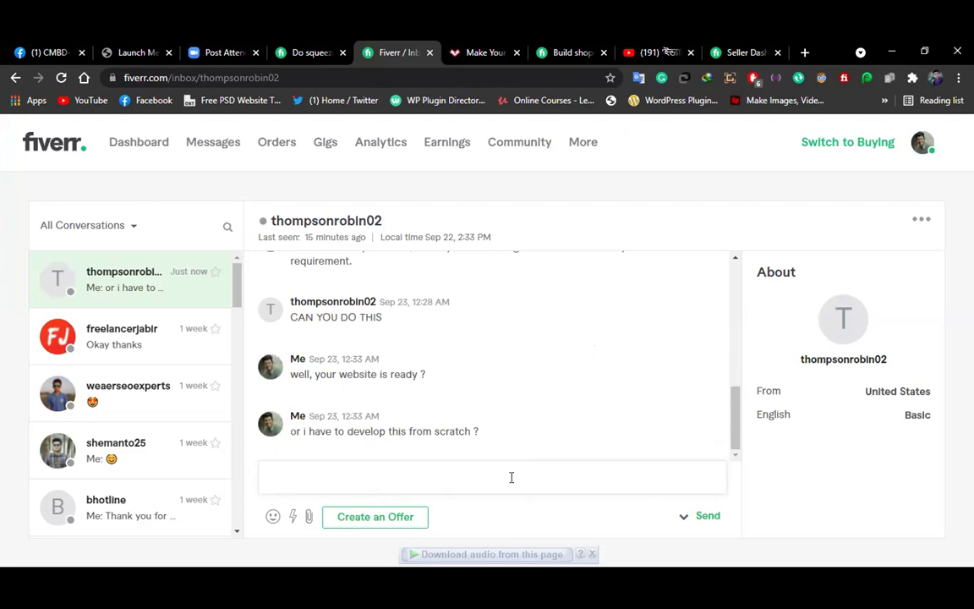
# - Start another message reading "i can make this with woocommerce if you have features"
pyautogui.write('i d')
pyautogui.write('an make ths')
pyautogui.press('BackSpace')
pyautogui.write('is ')
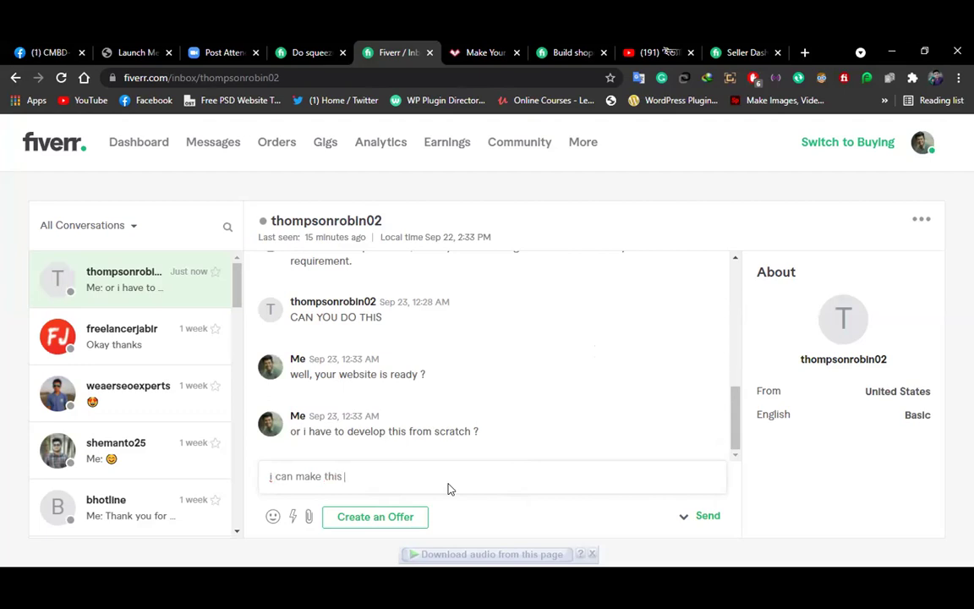
pyautogui.write('with woocommerce if ')
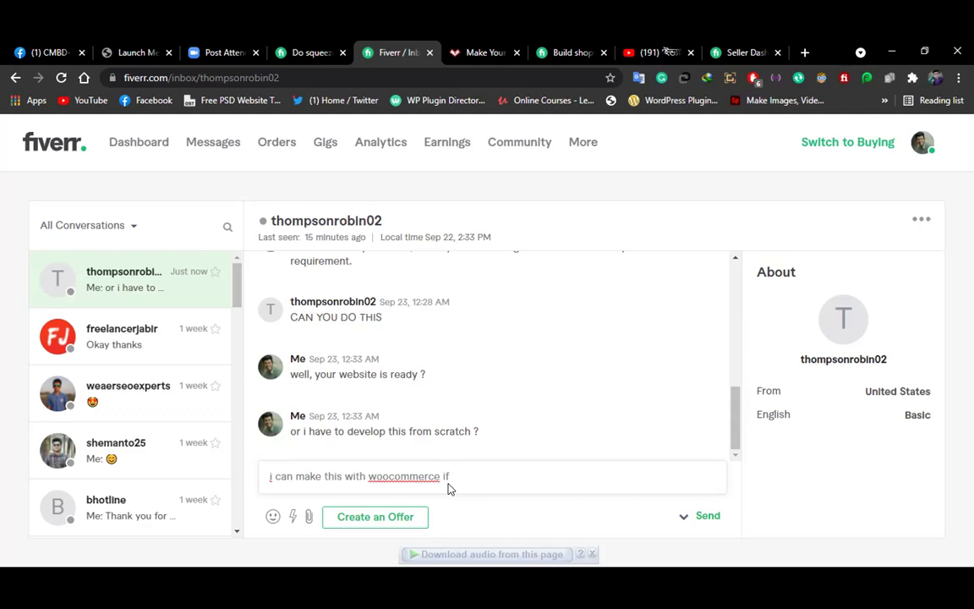
pyautogui.write('y')
pyautogui.write('ou need')
pyautogui.press('BackSpace')
pyautogui.press('BackSpace')
pyautogui.press('BackSpace')
pyautogui.press('BackSpace')
pyautogui.write('have features on')
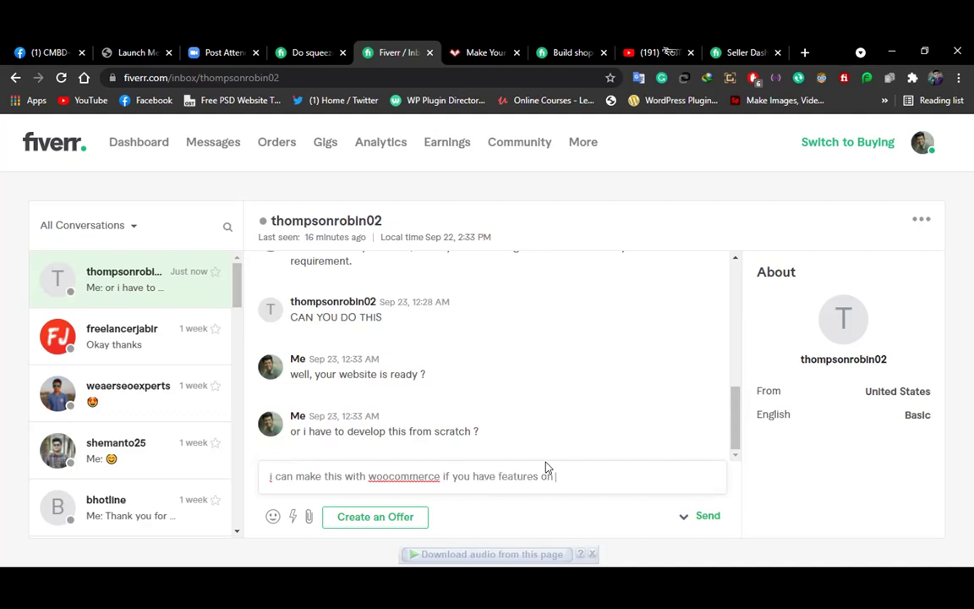
# - Complete the message with "of physical shipment", correct its spelling, and send it to the client
pyautogui.press('BackSpace')
pyautogui.press('BackSpace')
pyautogui.write('f phisical sh')
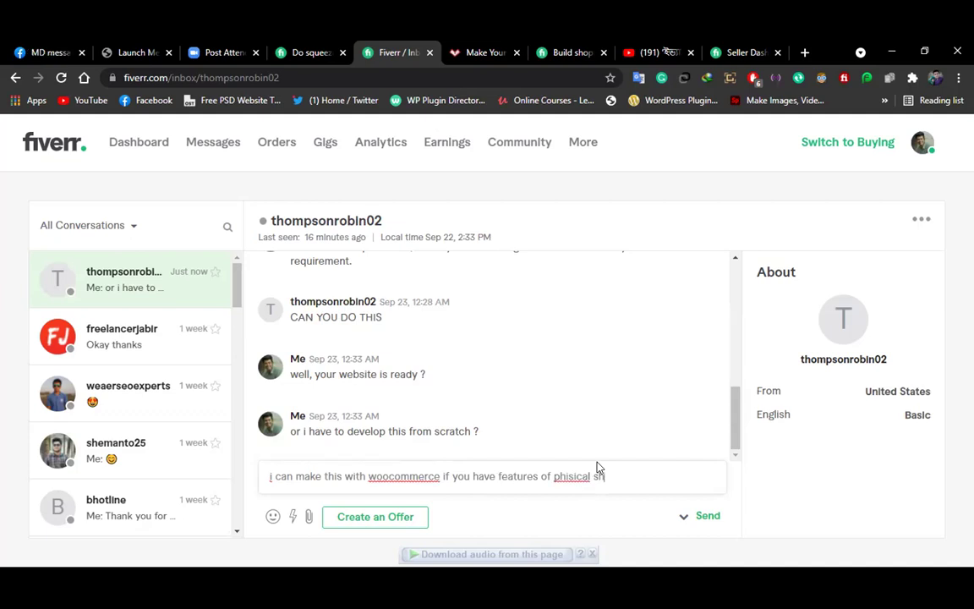
pyautogui.write('ipment')
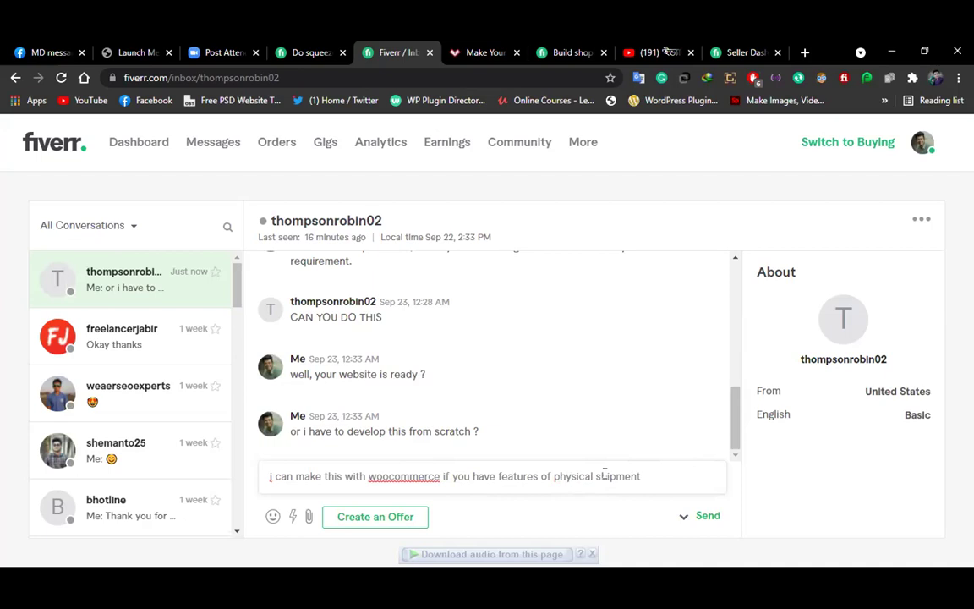
pyautogui.press('Right')
pyautogui.press('Right')
pyautogui.press('Right')
pyautogui.press('Right')
pyautogui.press('Right')
pyautogui.press('Return')
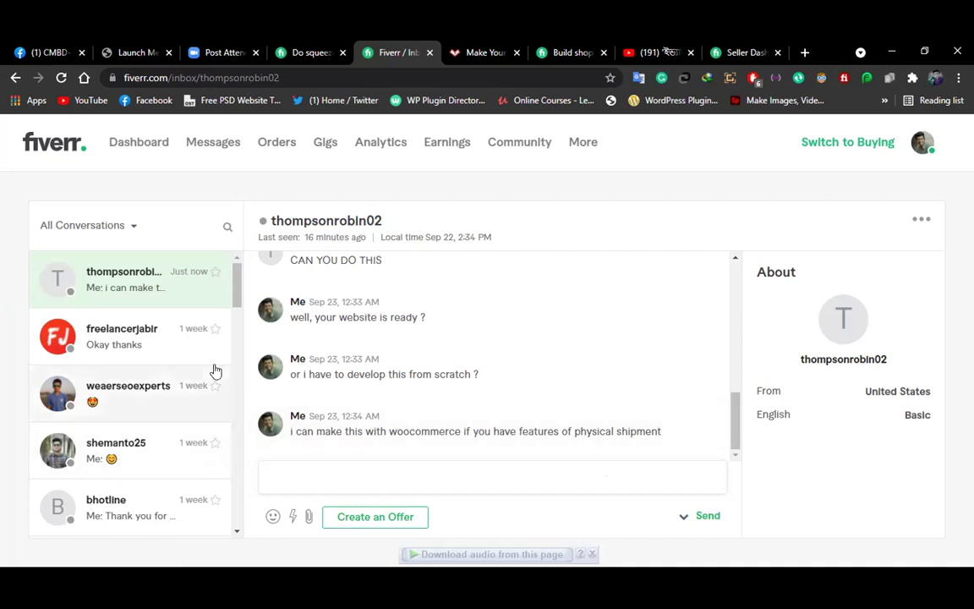
# - Look through the inbox conversation list and reload the client's conversation to check for a reply
pyautogui.scroll(-6, 159, 348)
pyautogui.scroll(-3, 160, 350)
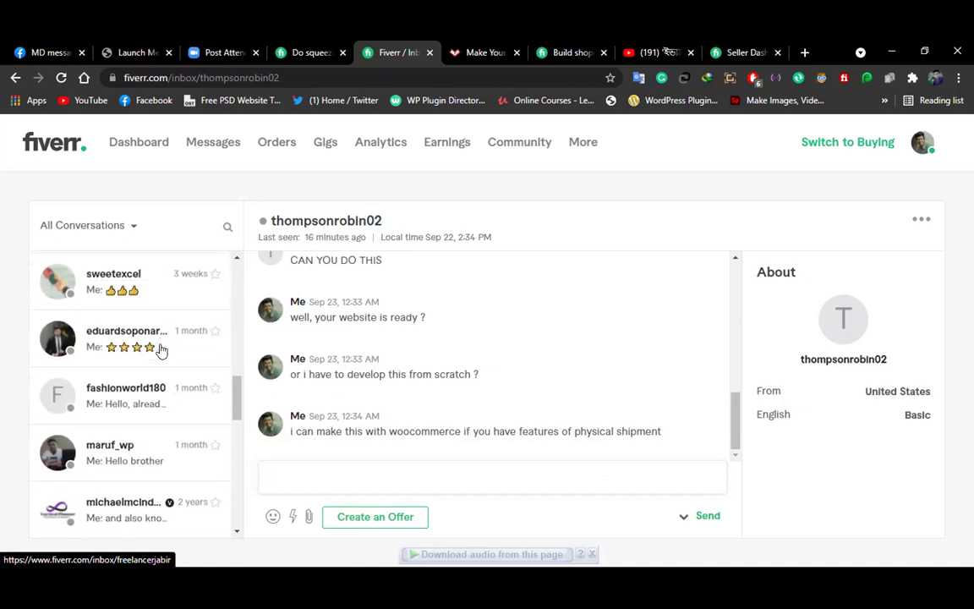
pyautogui.scroll(9, 160, 350)
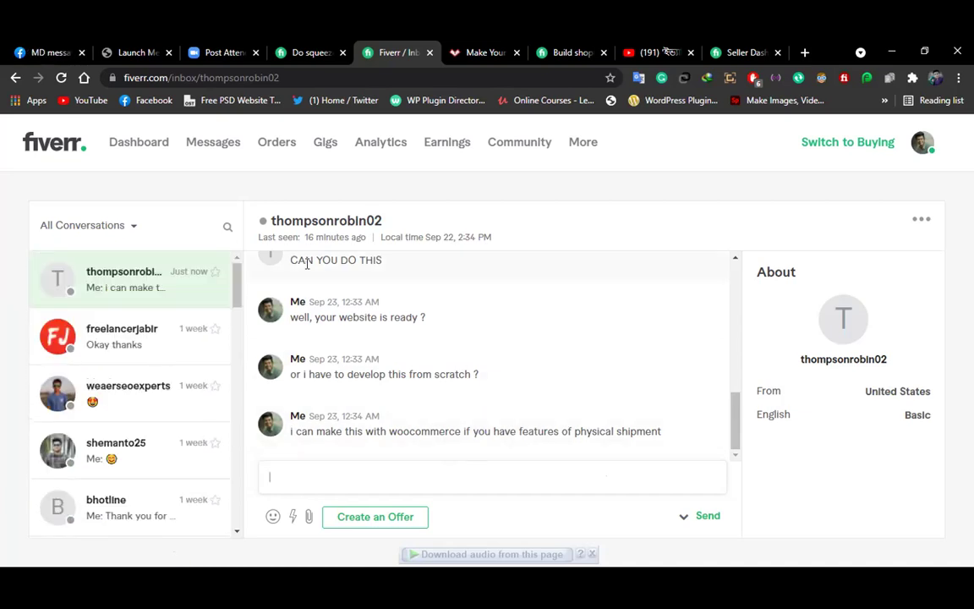
pyautogui.click(61, 77)
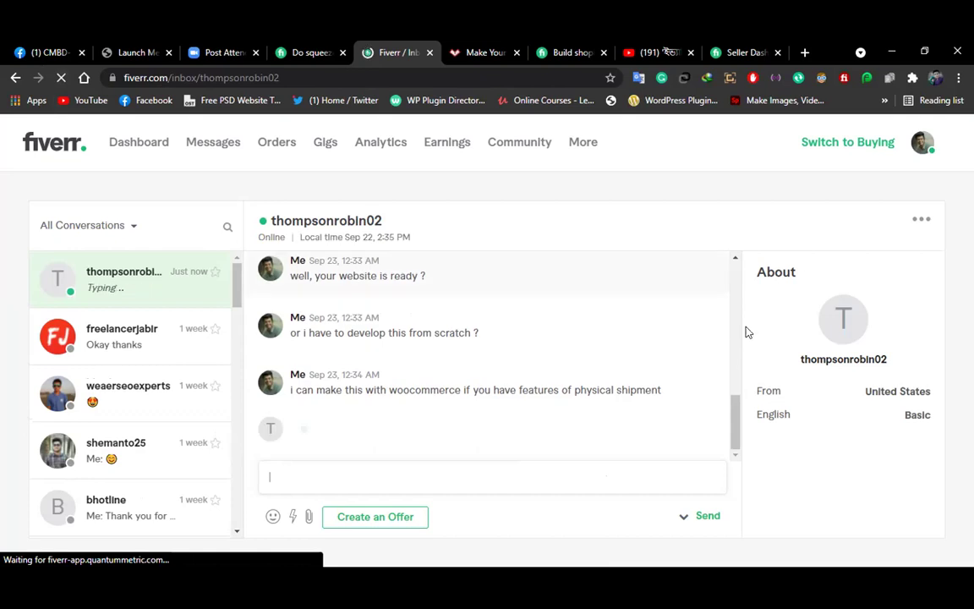
pyautogui.click(332, 471)
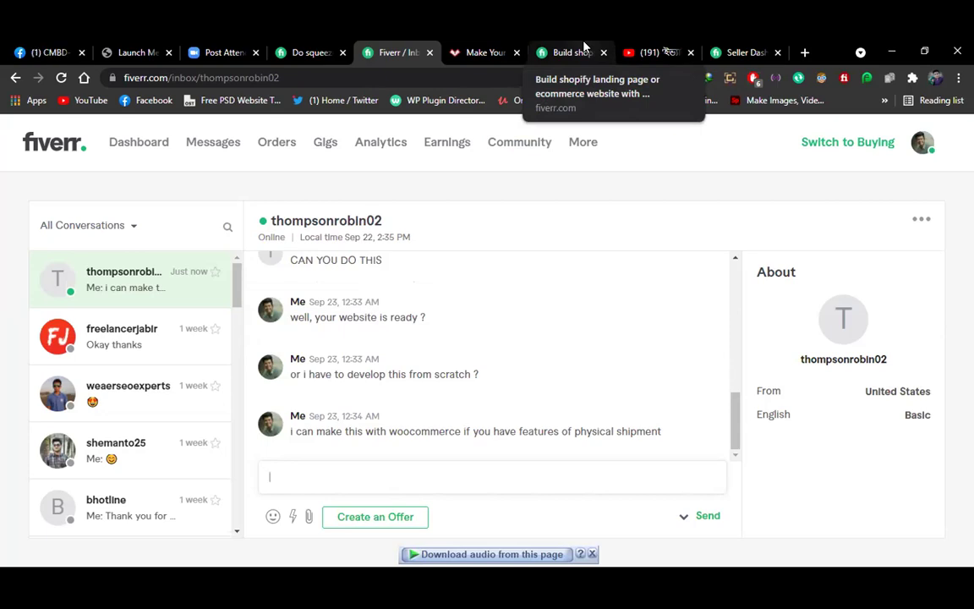
# - Reread the client's requirements on the physical product and on customizing the text and templates of cards
pyautogui.scroll(5, 537, 324)
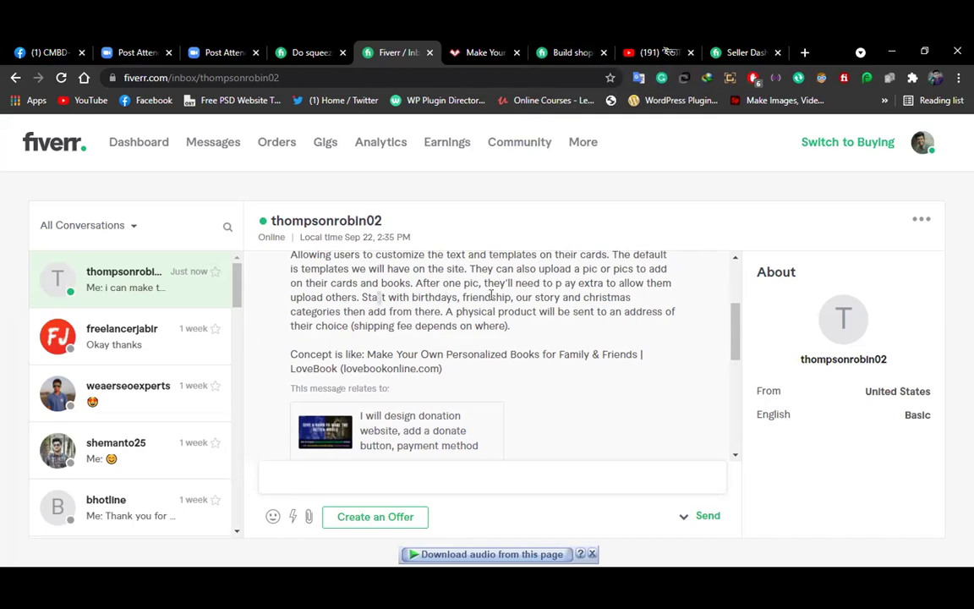
pyautogui.moveTo(368, 312); pyautogui.dragTo(538, 311)
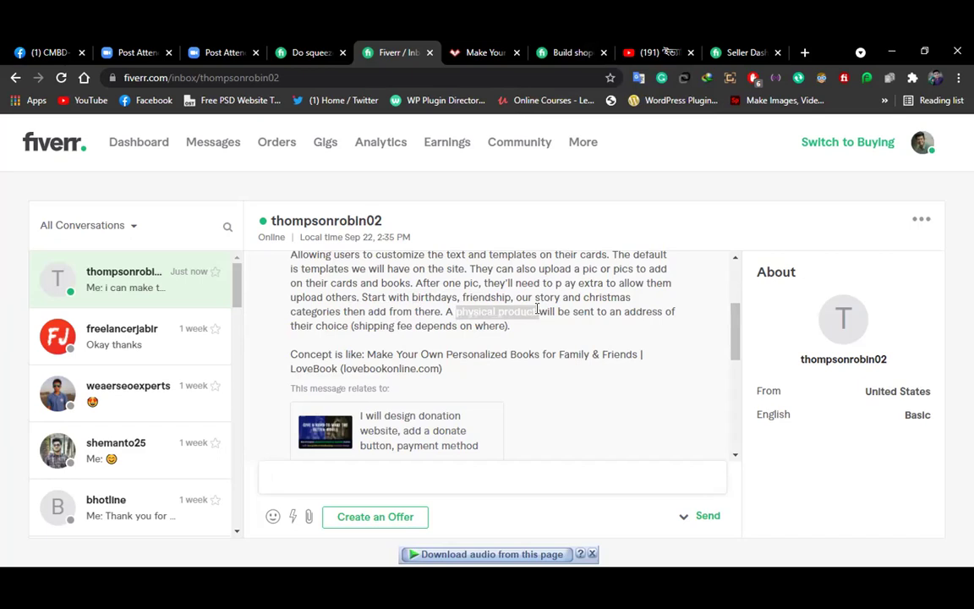
pyautogui.scroll(1, 538, 311)
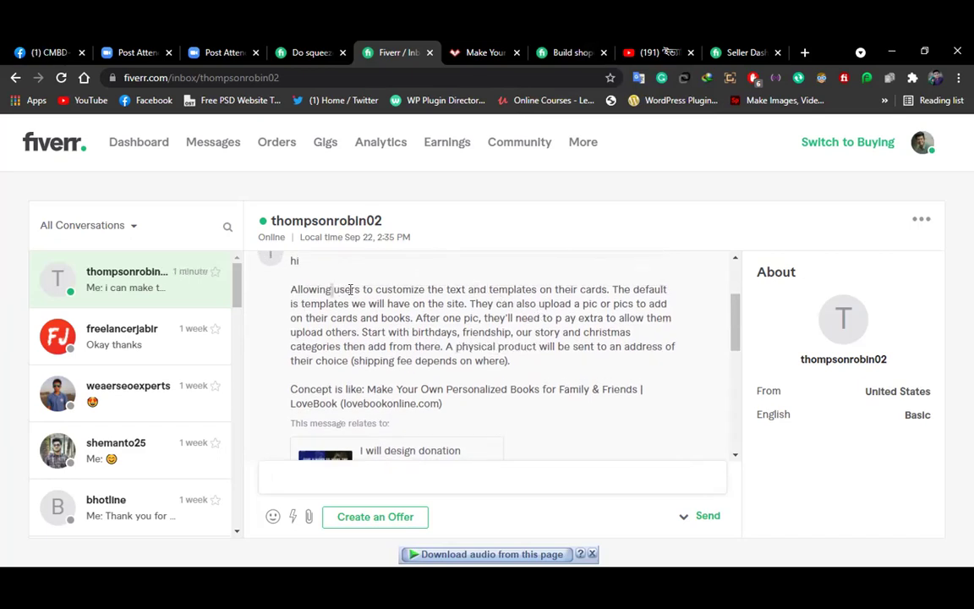
pyautogui.moveTo(388, 290)
pyautogui.mouseDown()
pyautogui.moveTo(565, 292)
pyautogui.moveTo(391, 290)
pyautogui.mouseUp()
pyautogui.click(602, 285)
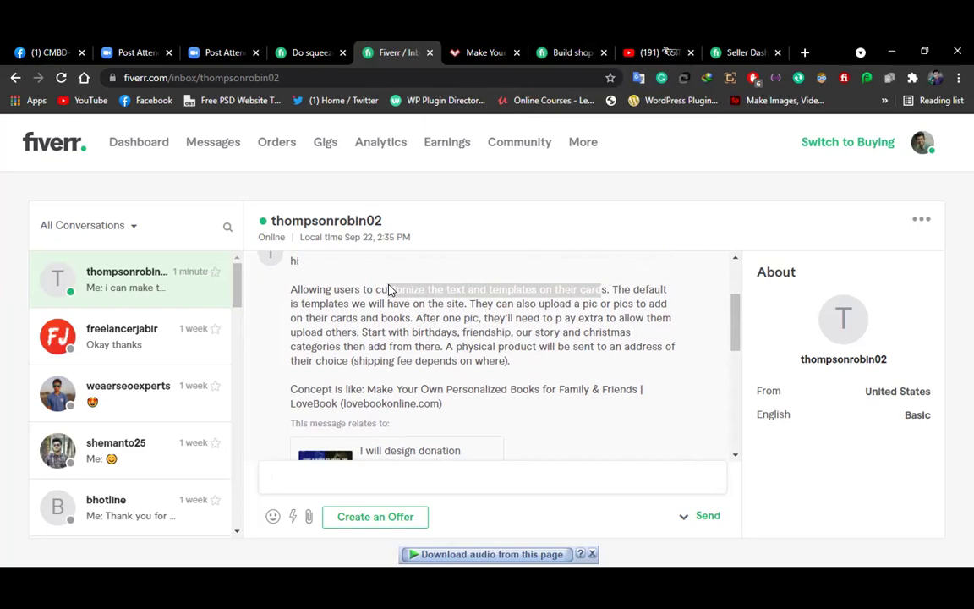
# - Search the web in a new tab for "gift cart wp theme"
pyautogui.click(805, 52)
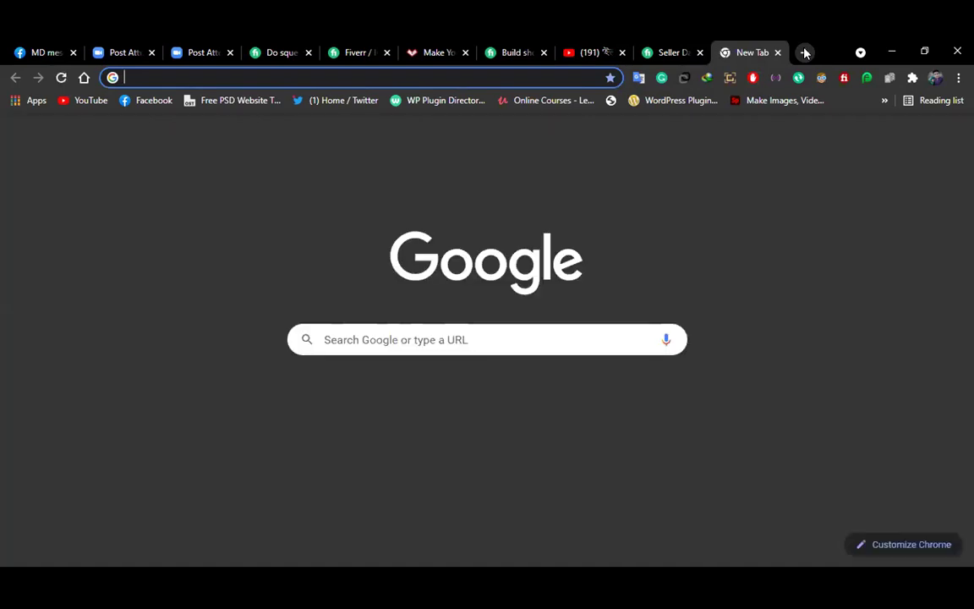
pyautogui.write('gift cxar')
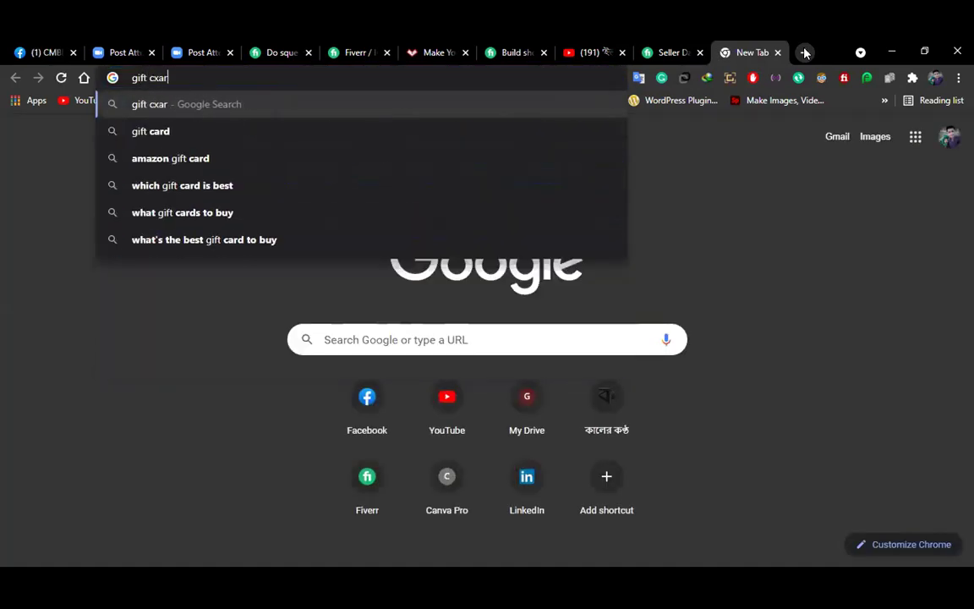
pyautogui.write('t')
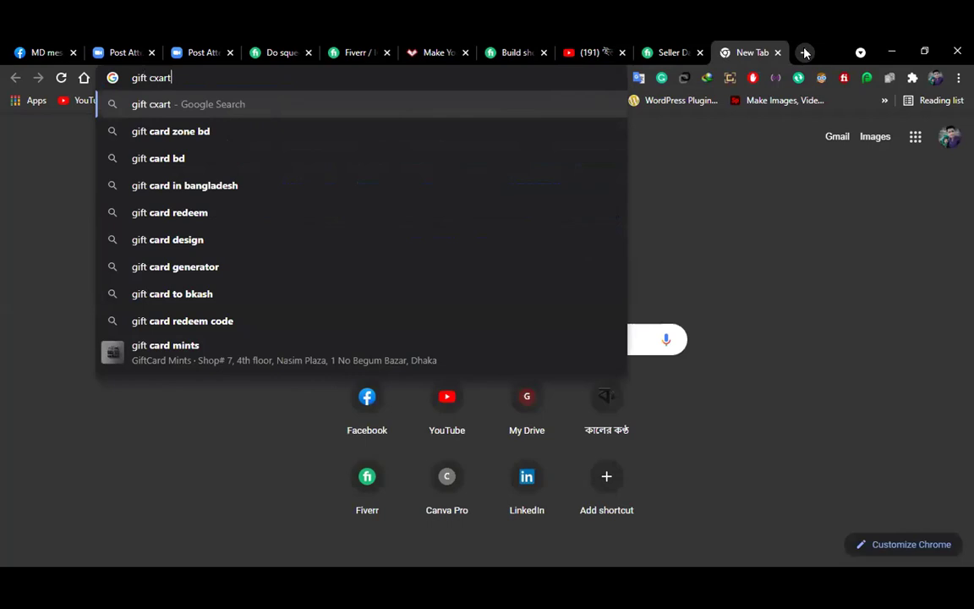
pyautogui.press('BackSpace')
pyautogui.press('BackSpace')
pyautogui.press('BackSpace')
pyautogui.press('BackSpace')
pyautogui.write('art wp theme')
pyautogui.press('Return')
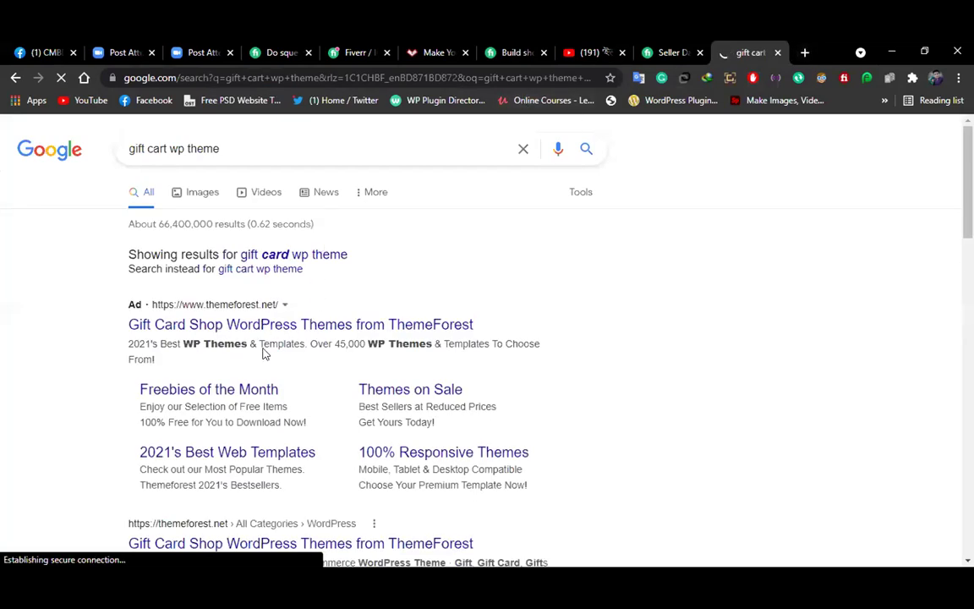
# - Open ThemeForest's Gift Card Shop WordPress themes from the results and view the "Gifts Shop | Handmade Souvenirs WooCommerce WordPress Theme" page
pyautogui.scroll(-2, 663, 370)
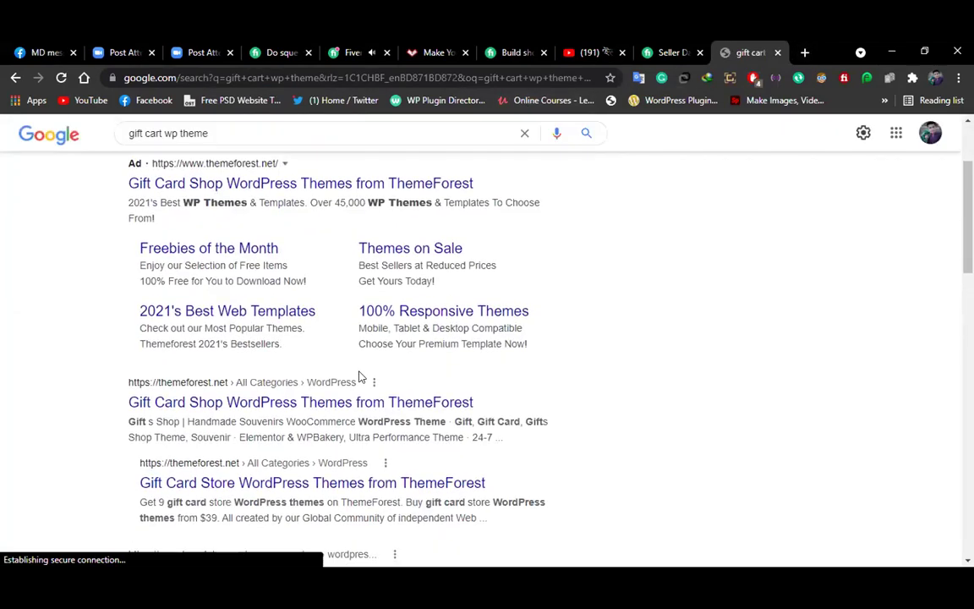
pyautogui.click(164, 409)
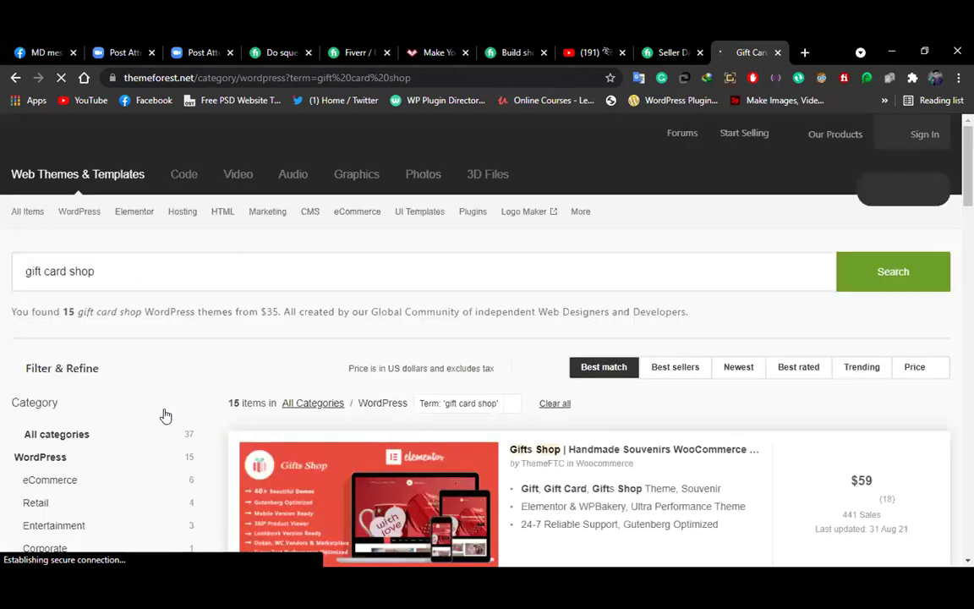
pyautogui.click(580, 454)
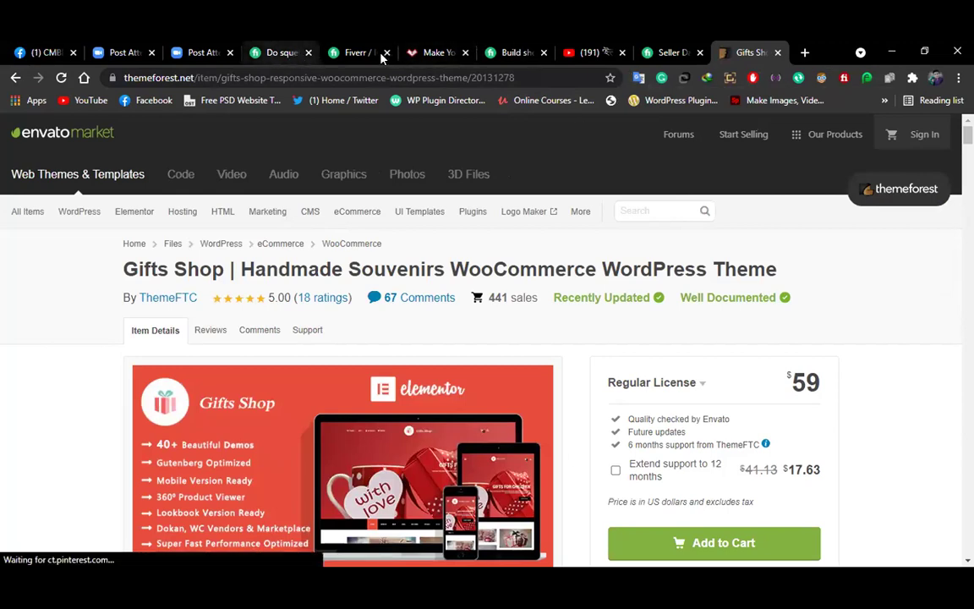
# - Return to the client's Fiverr conversation and reply "ok," to the latest message
pyautogui.click(512, 56)
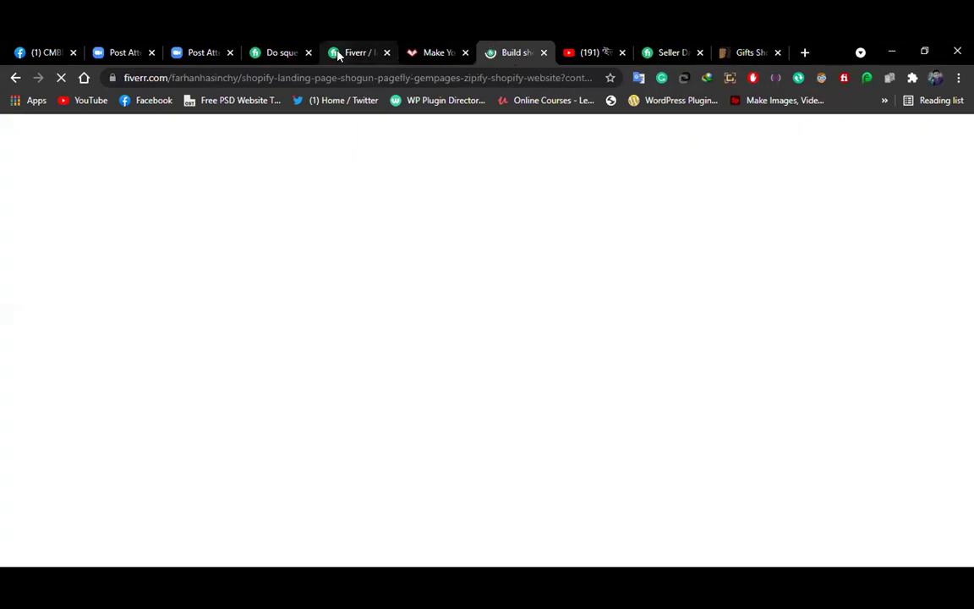
pyautogui.click(337, 56)
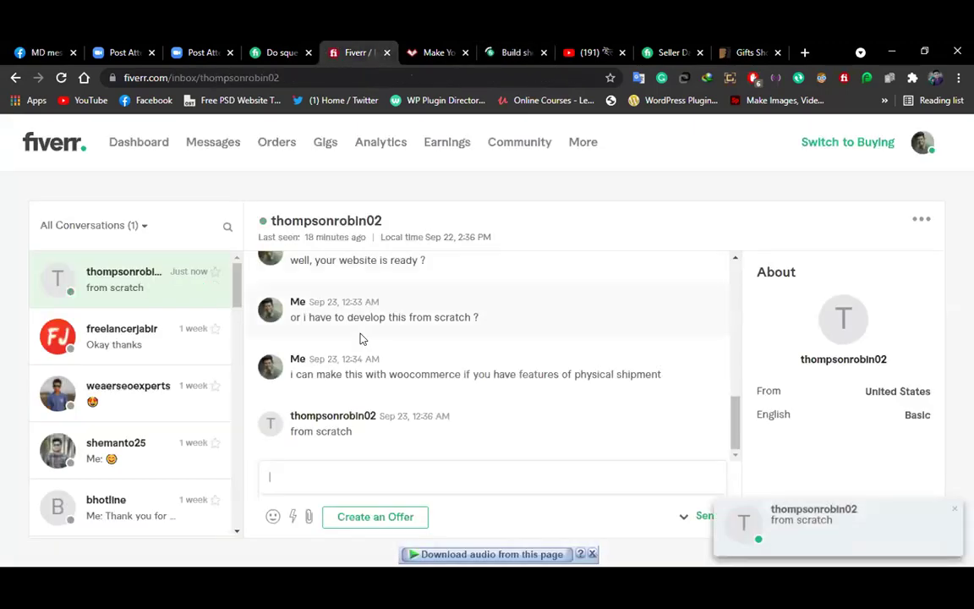
pyautogui.click(300, 472)
pyautogui.write('ok,')
pyautogui.press('Return')
# - Send the client the question "will you upload all cards yourself ?"
pyautogui.write('w')
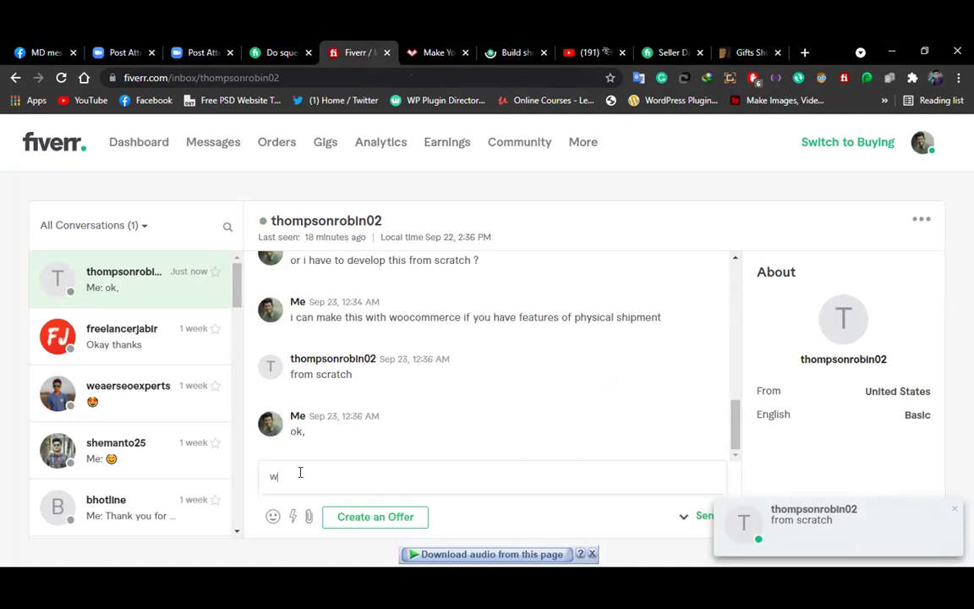
pyautogui.write('ill you upload all cards y')
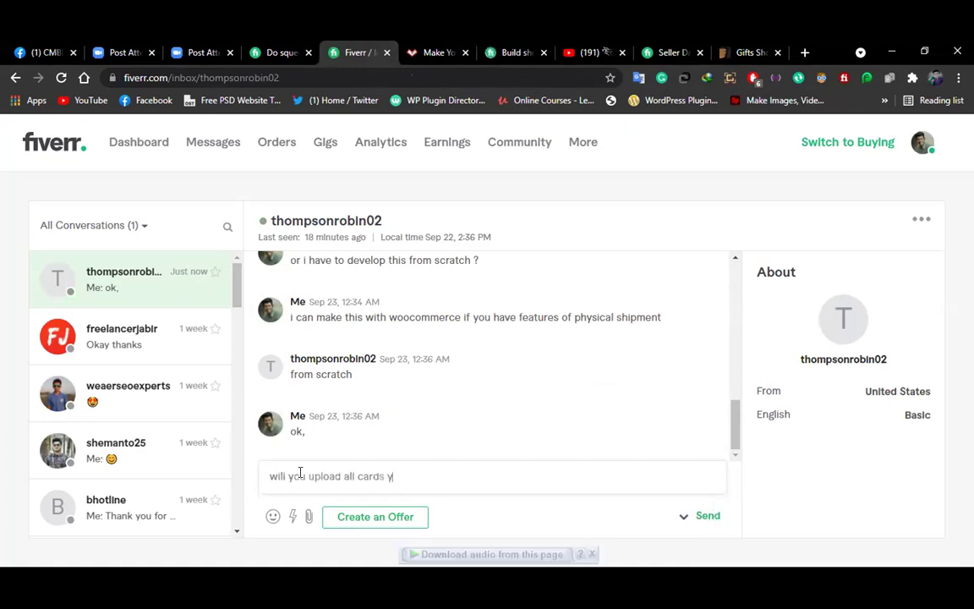
pyautogui.write('ourself ?')
pyautogui.press('Return')
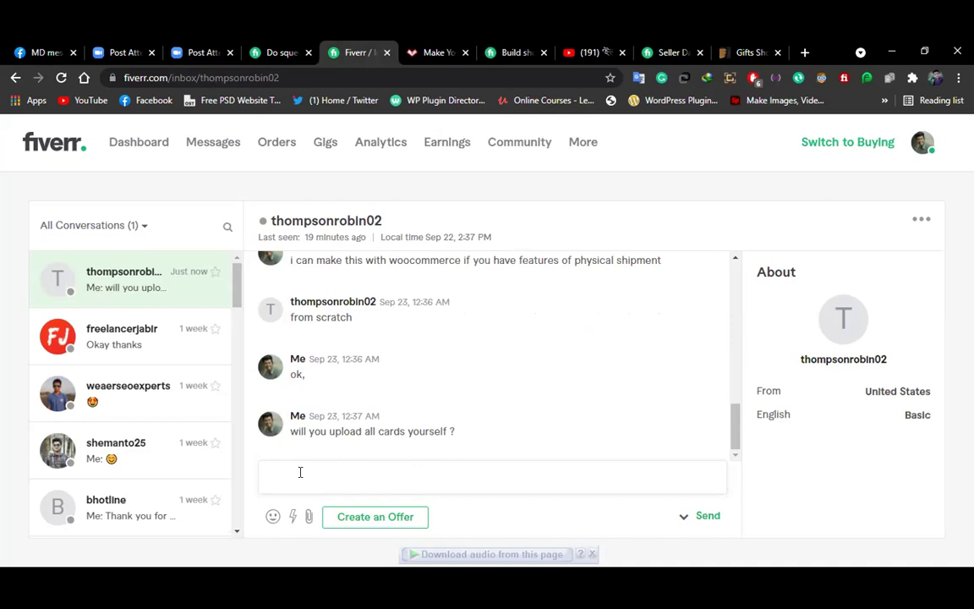
# - Send the follow-up question "or you have vendor to upload their cards ?" and reload the conversation to check for a reply
pyautogui.write('or you have ve')
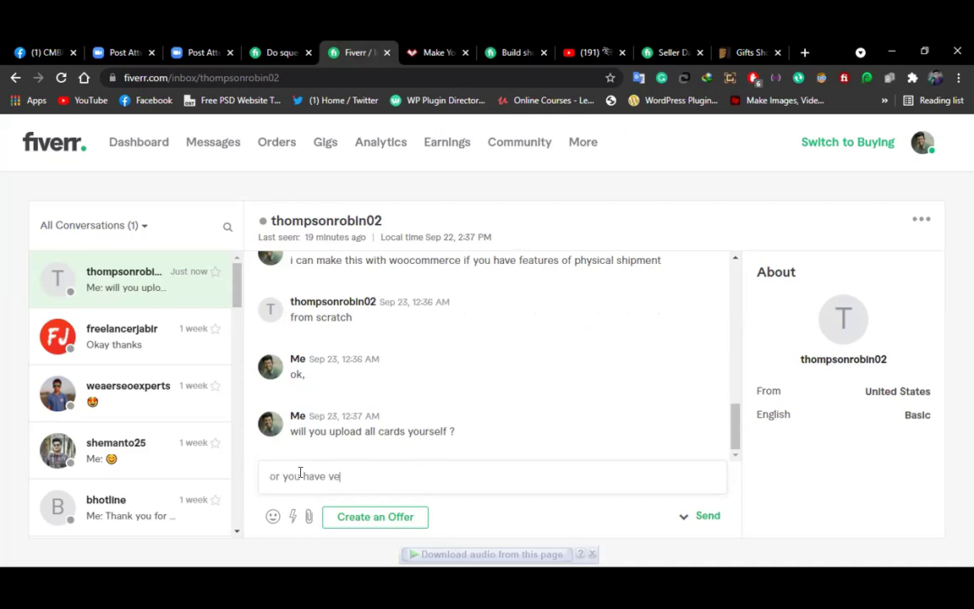
pyautogui.write('ndor to upload their cards ')
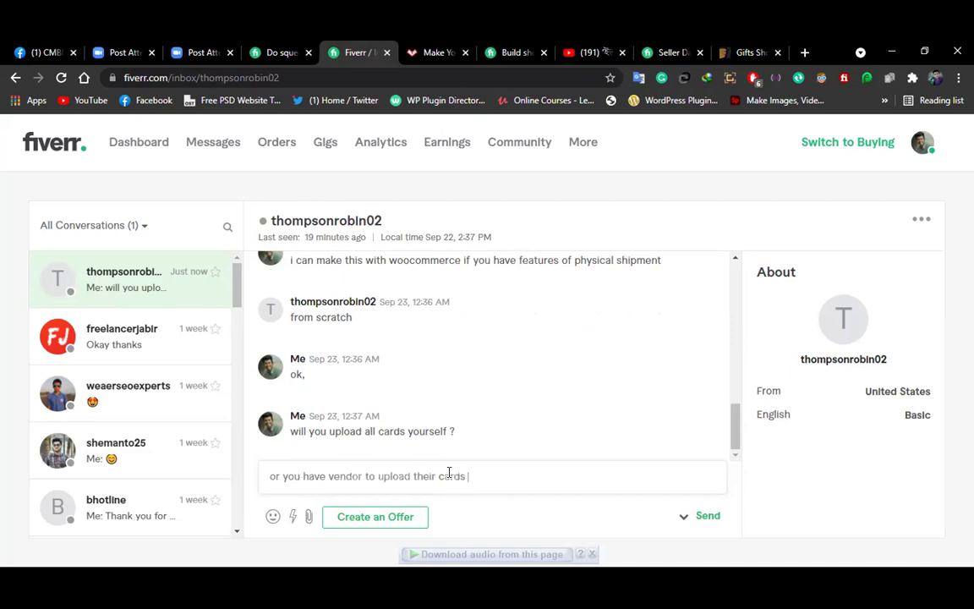
pyautogui.write('?')
pyautogui.press('Return')
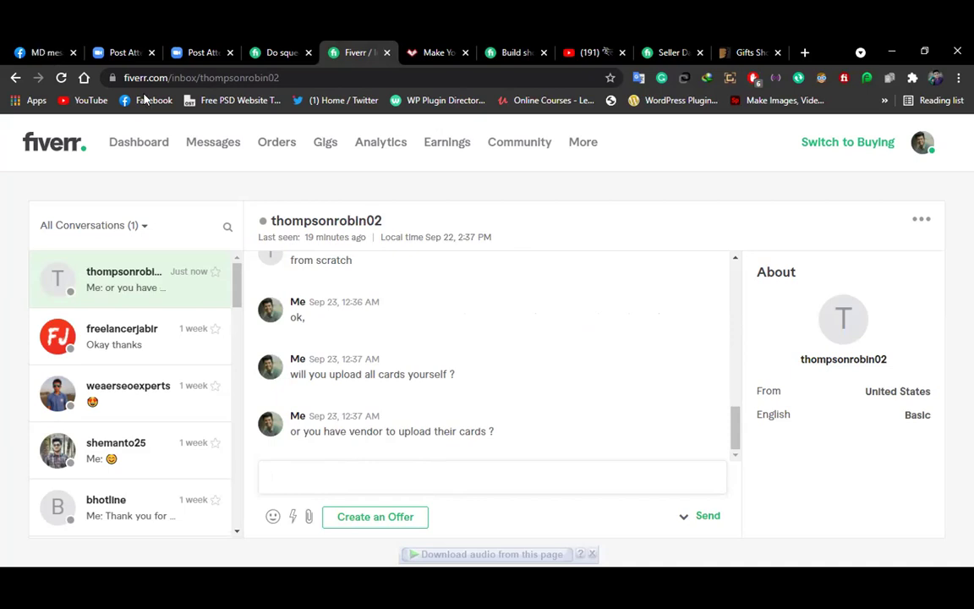
pyautogui.click(58, 78)
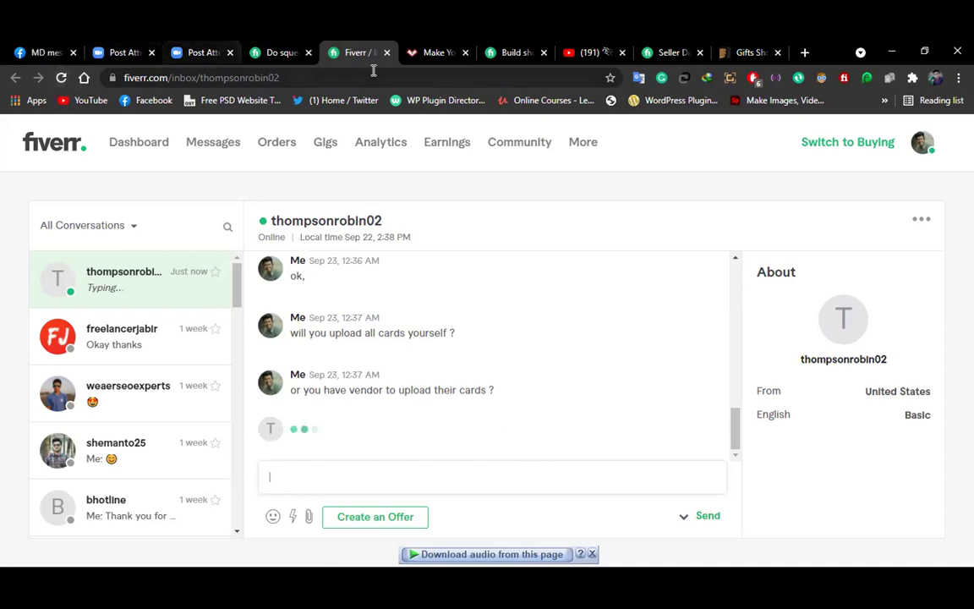
# - Switch to the Shopify landing page gig's tab and go from there to your own Fiverr profile
pyautogui.click(513, 53)
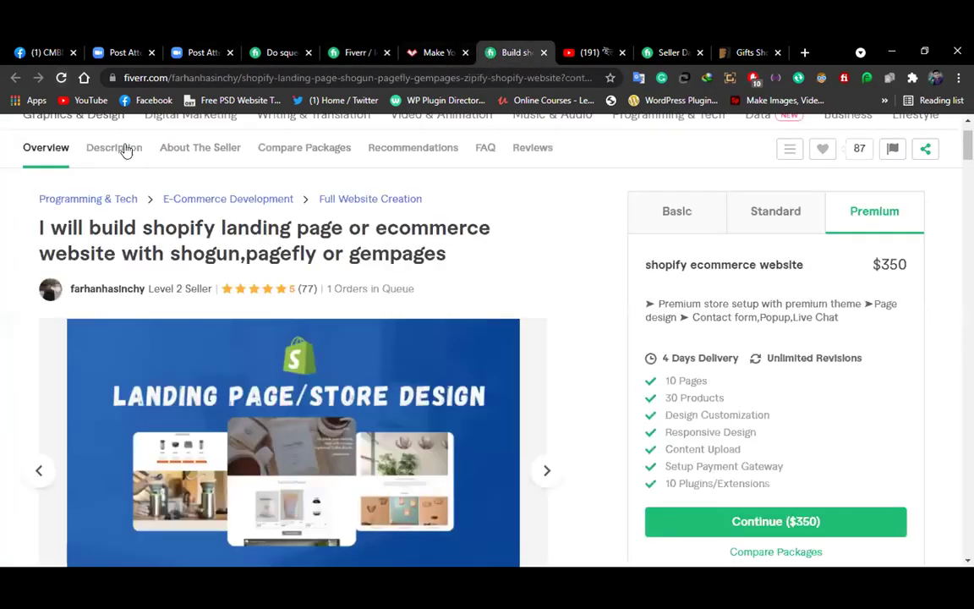
pyautogui.scroll(1, 113, 148)
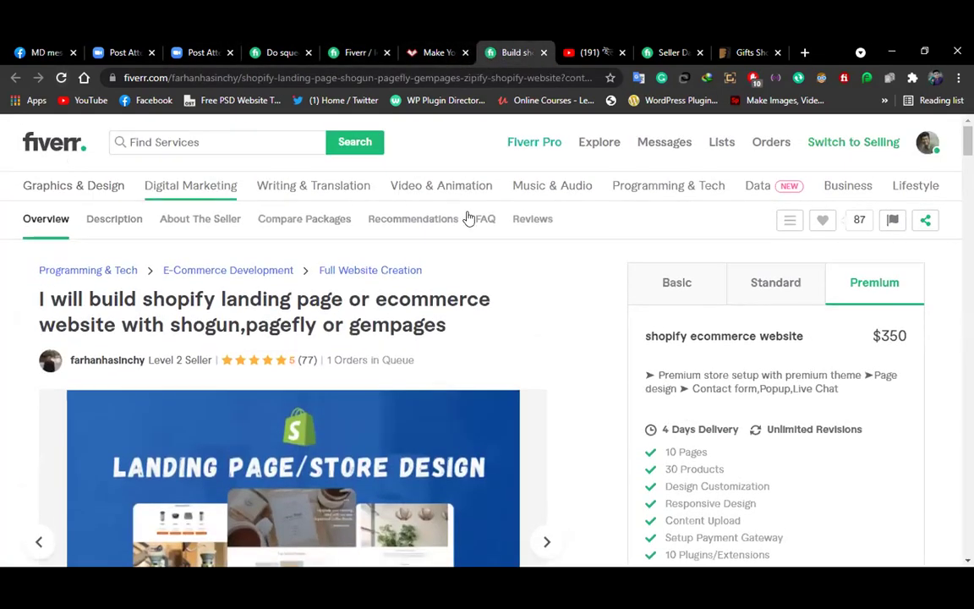
pyautogui.click(928, 142)
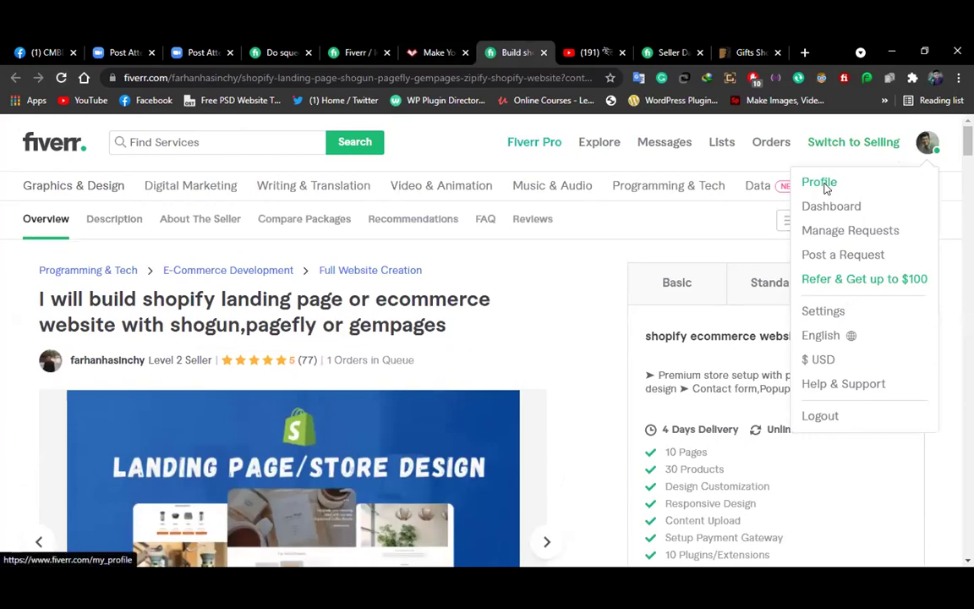
pyautogui.click(824, 184)
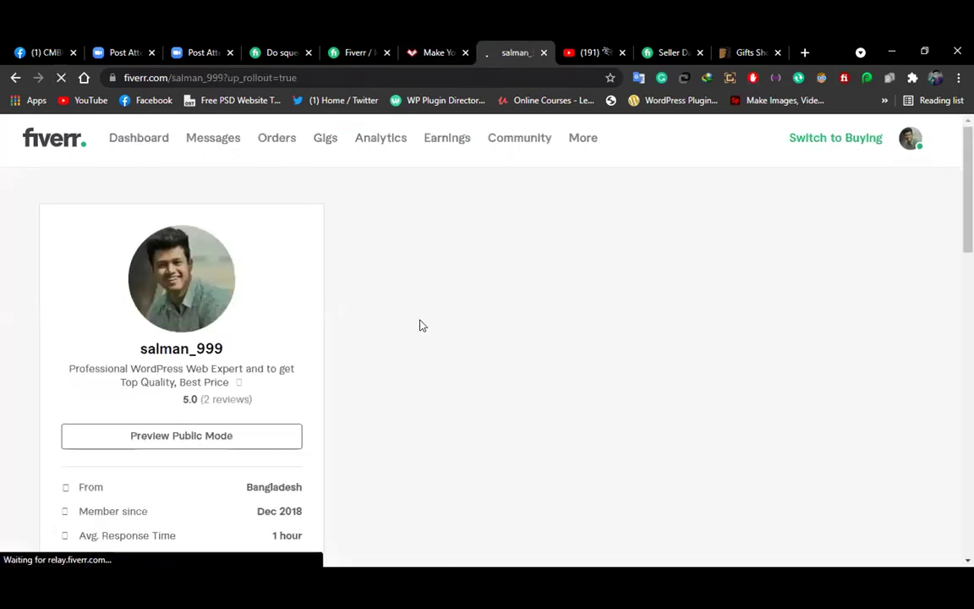
# - Look through the gigs on the profile and open the one for designing a donation website with a donate button
pyautogui.scroll(-7, 555, 317)
pyautogui.scroll(2, 561, 324)
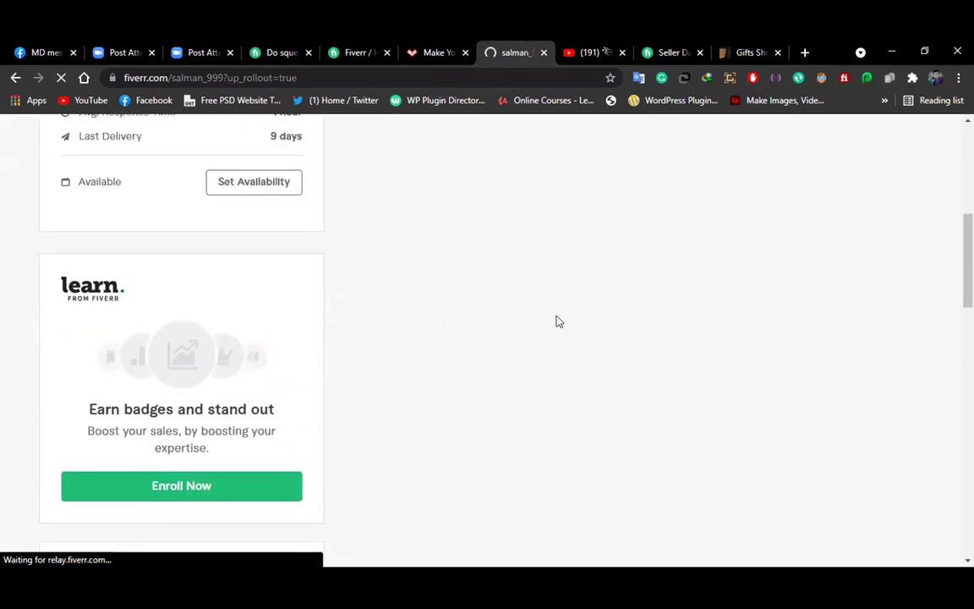
pyautogui.scroll(1, 557, 320)
pyautogui.scroll(2, 556, 317)
pyautogui.scroll(-2, 682, 333)
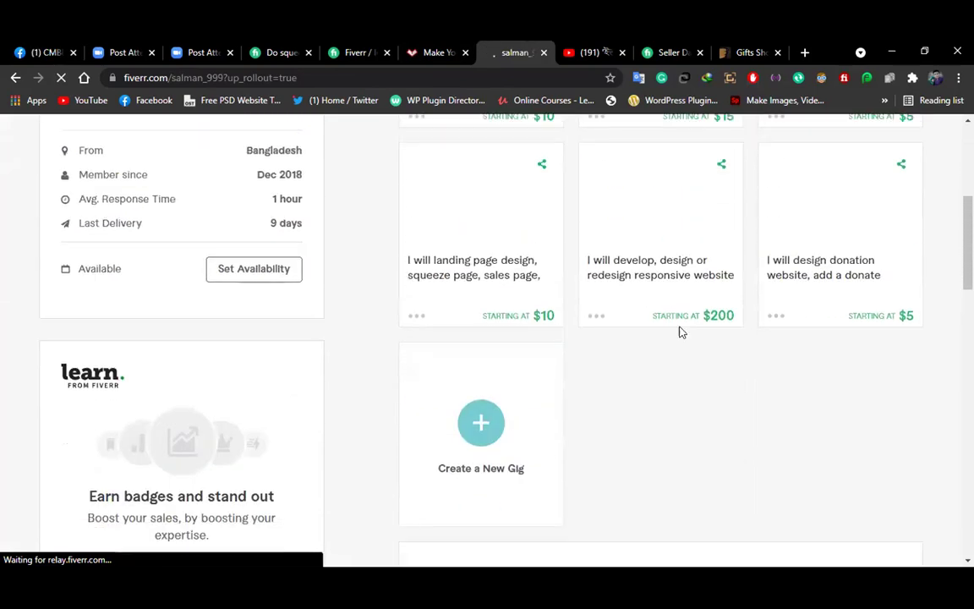
pyautogui.scroll(1, 786, 305)
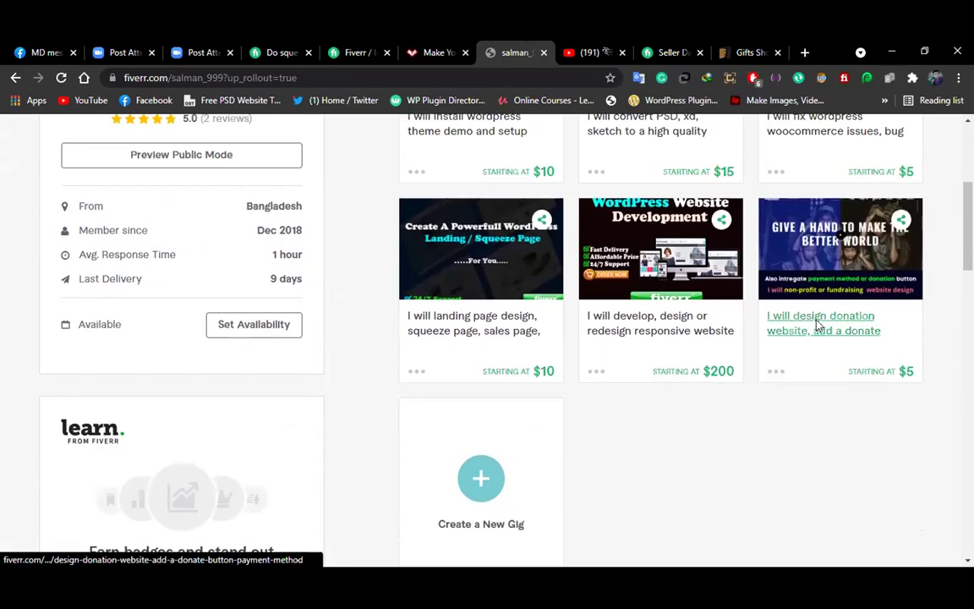
pyautogui.click(817, 325)
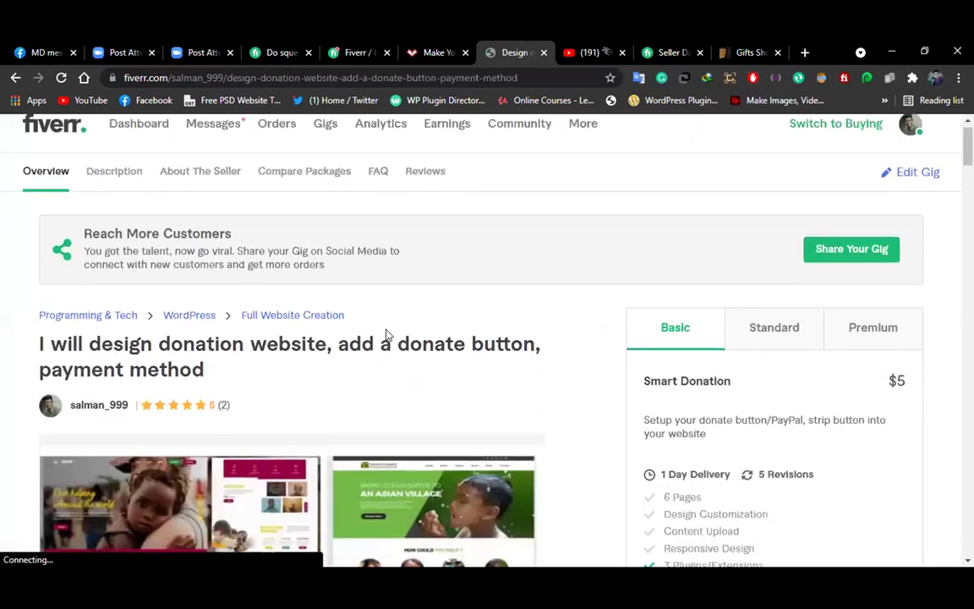
# - Review the donation website gig and compare its Basic package with the Standard and Premium packages
pyautogui.scroll(-3, 386, 334)
pyautogui.scroll(1, 402, 332)
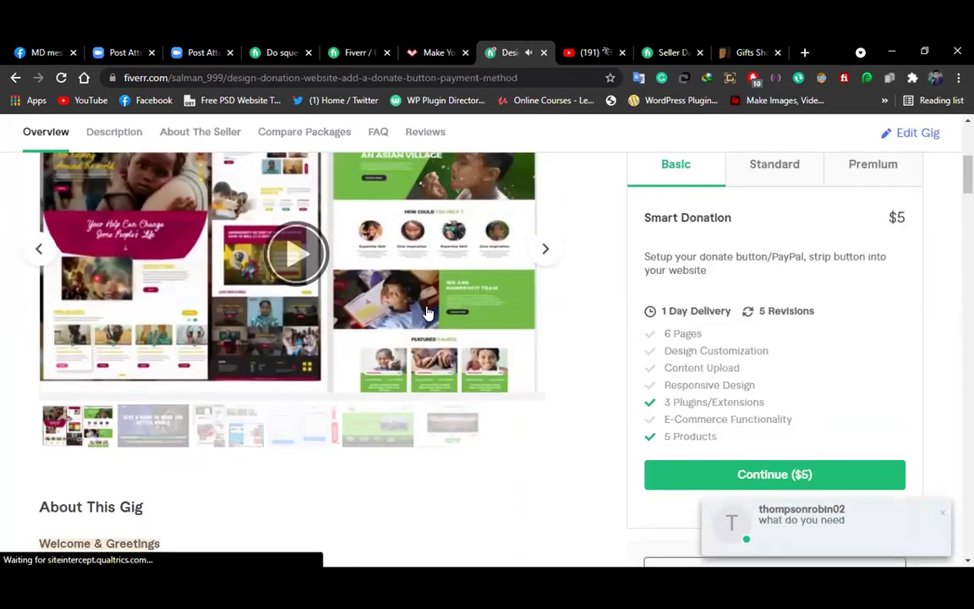
pyautogui.scroll(-2, 426, 313)
pyautogui.scroll(2, 394, 287)
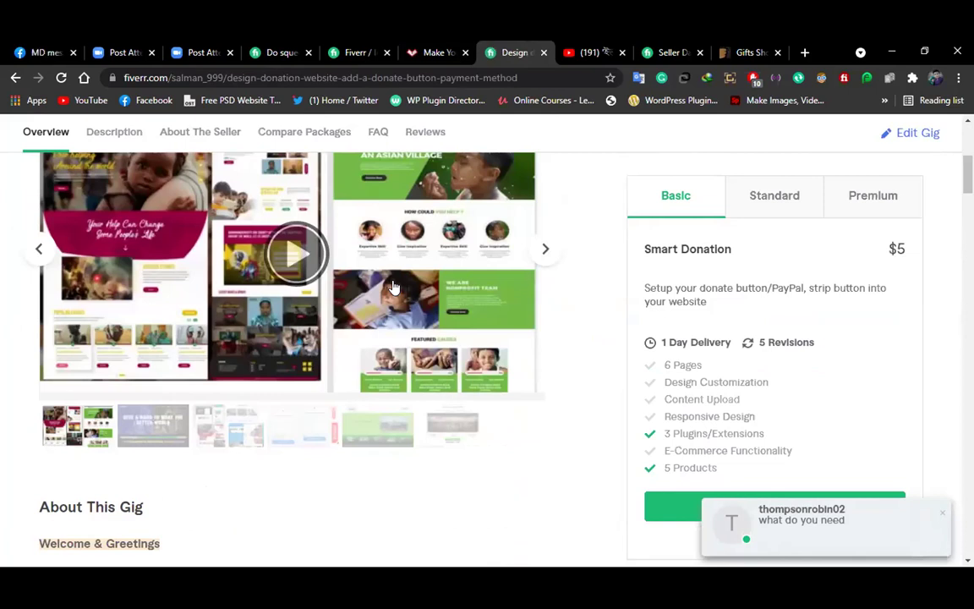
pyautogui.click(784, 194)
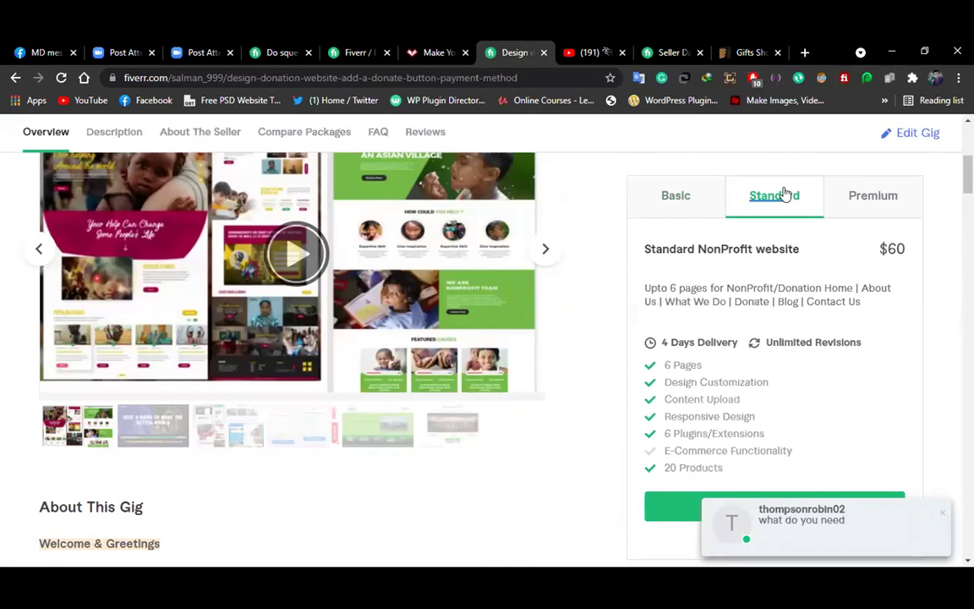
pyautogui.click(861, 198)
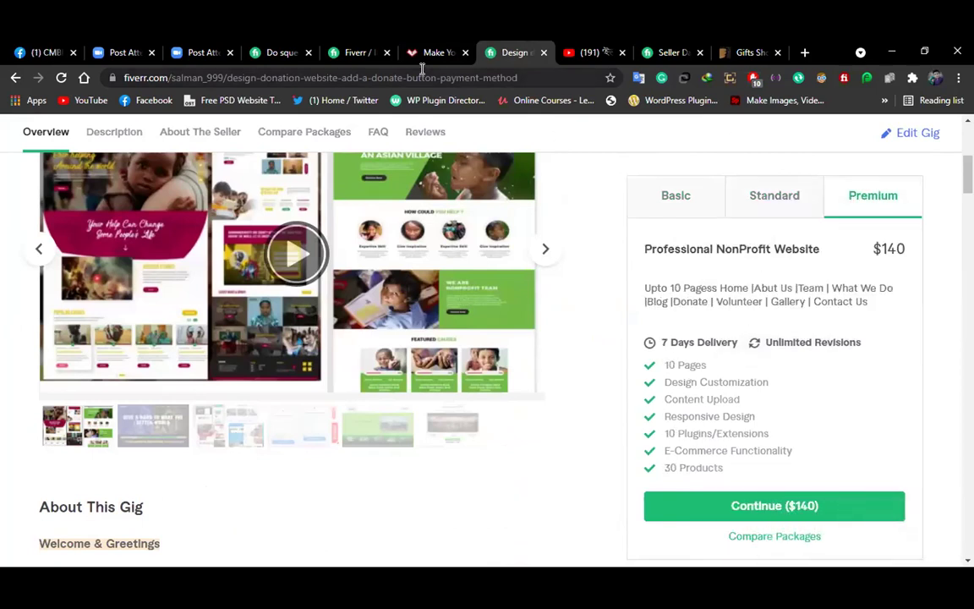
# - Go back to the client's conversation and send the question "do you have theme yourself ?"
pyautogui.click(344, 57)
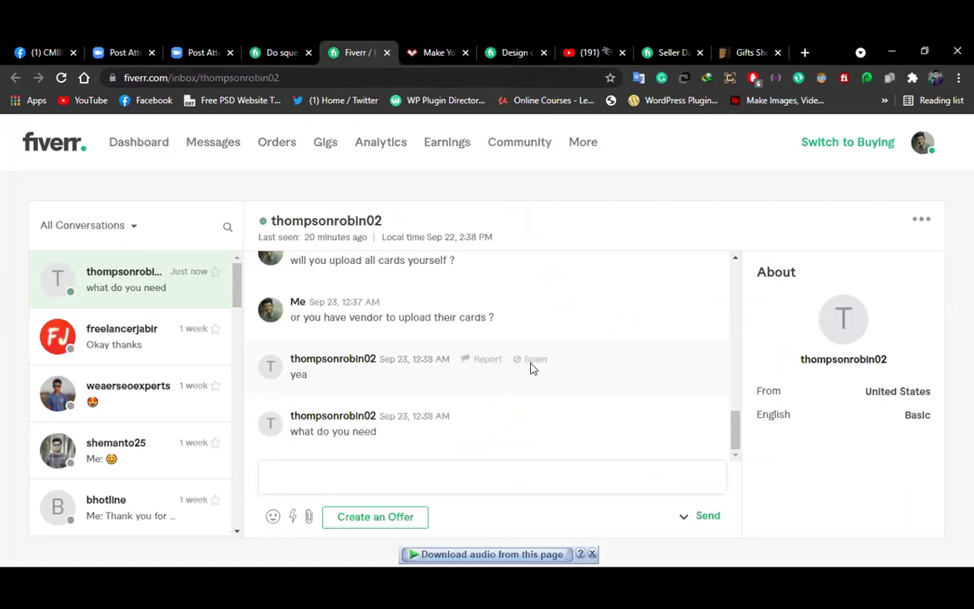
pyautogui.write('do')
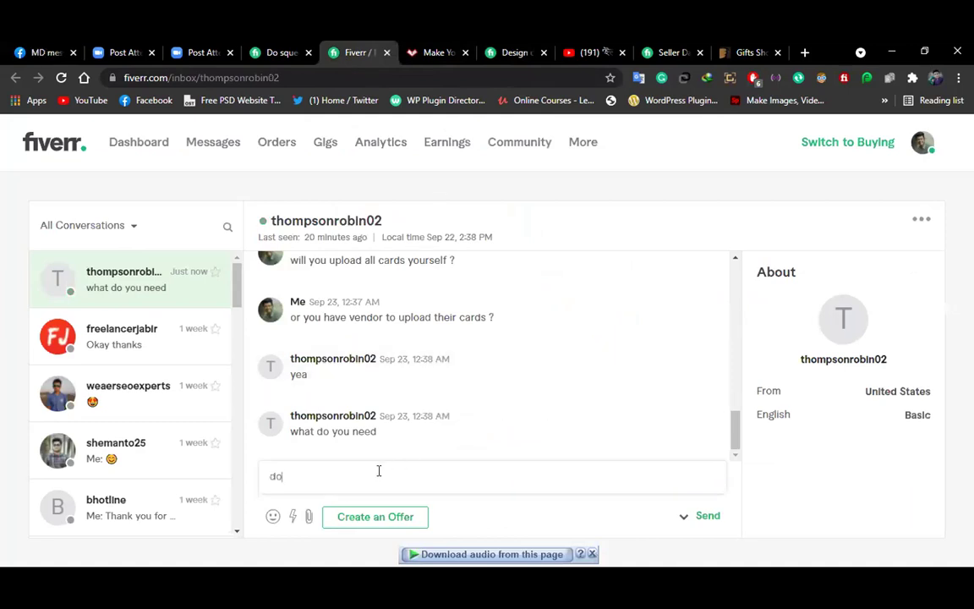
pyautogui.write(' you have theme yourself ?')
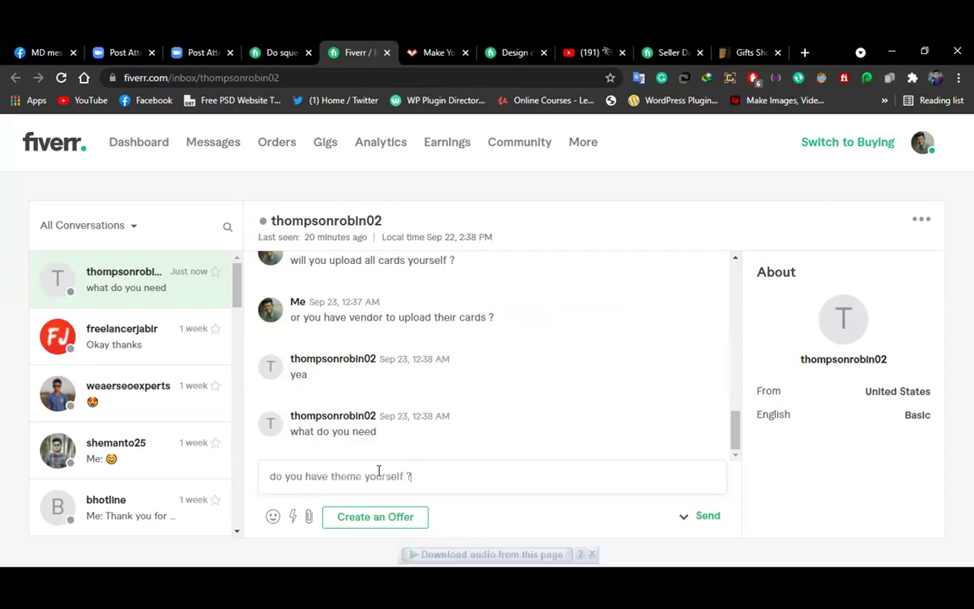
pyautogui.press('Return')
# - Send the question "you have domain and hosting purchased ?" and reread the client's recent replies
pyautogui.write('y')
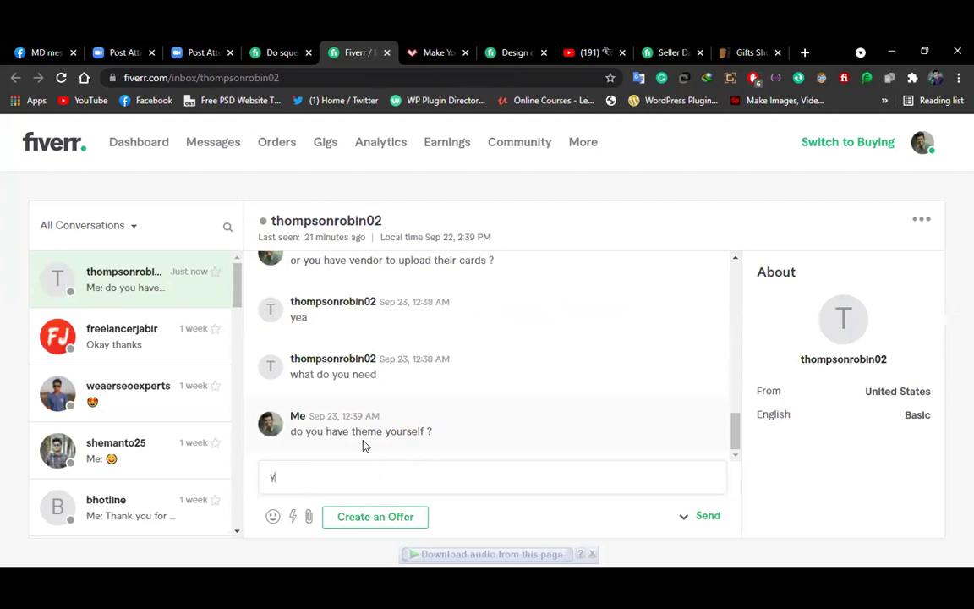
pyautogui.write('ou have domain and hosting p')
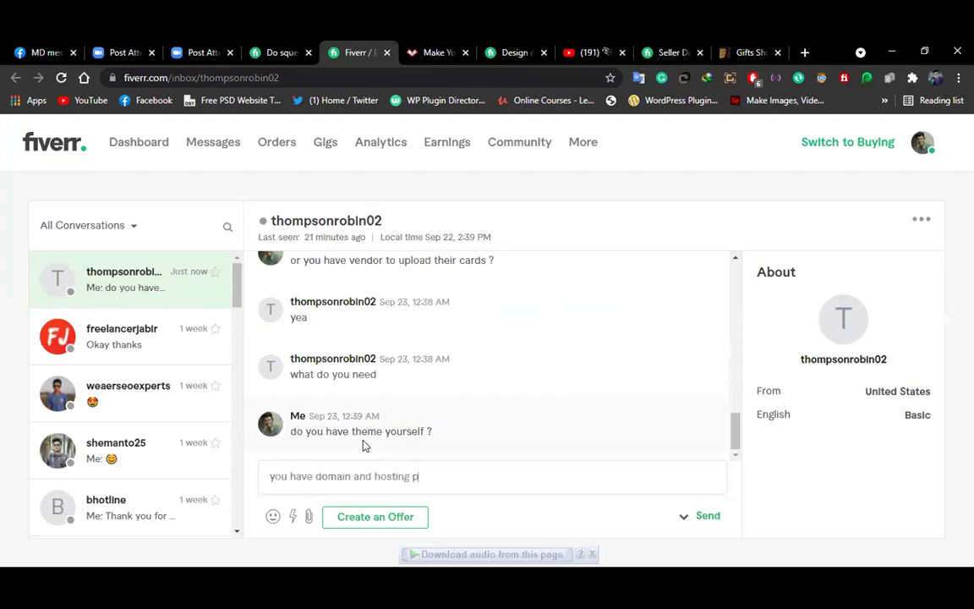
pyautogui.write('urchased ?')
pyautogui.press('Return')
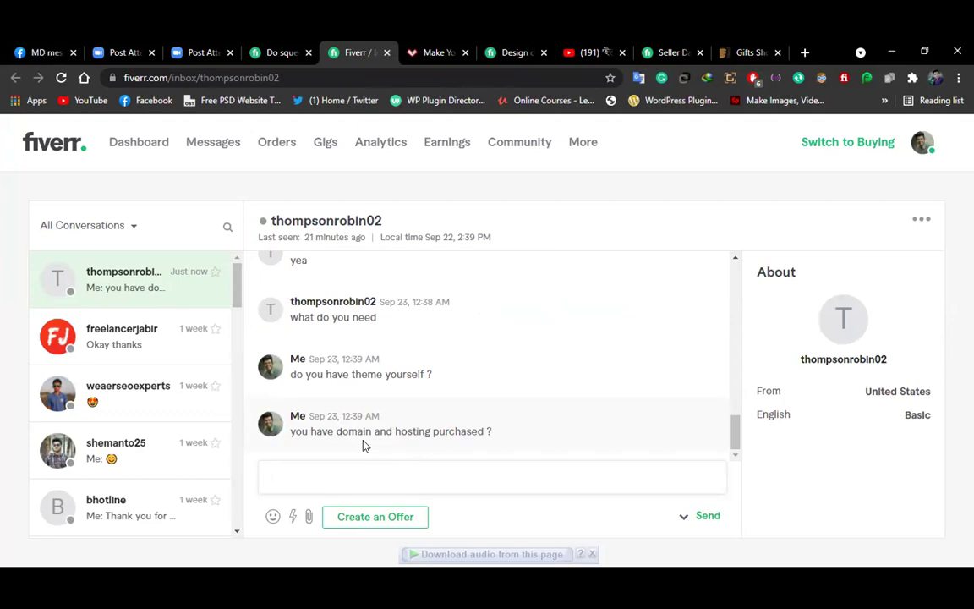
pyautogui.scroll(2, 438, 410)
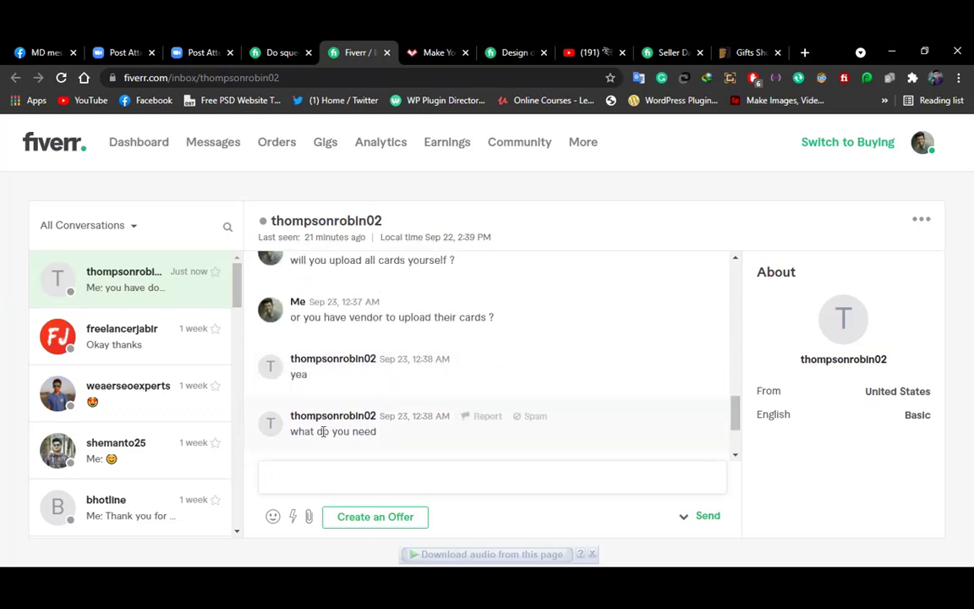
# - Reread the client's conversation from the card upload and vendor questions through the theme, domain and hosting questions
pyautogui.scroll(-2, 322, 431)
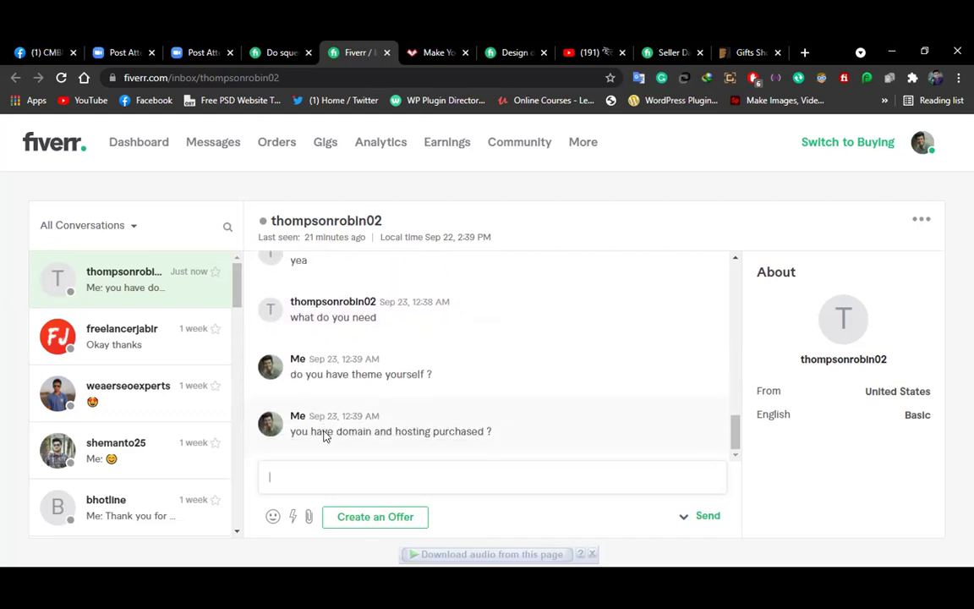
pyautogui.scroll(2, 332, 396)
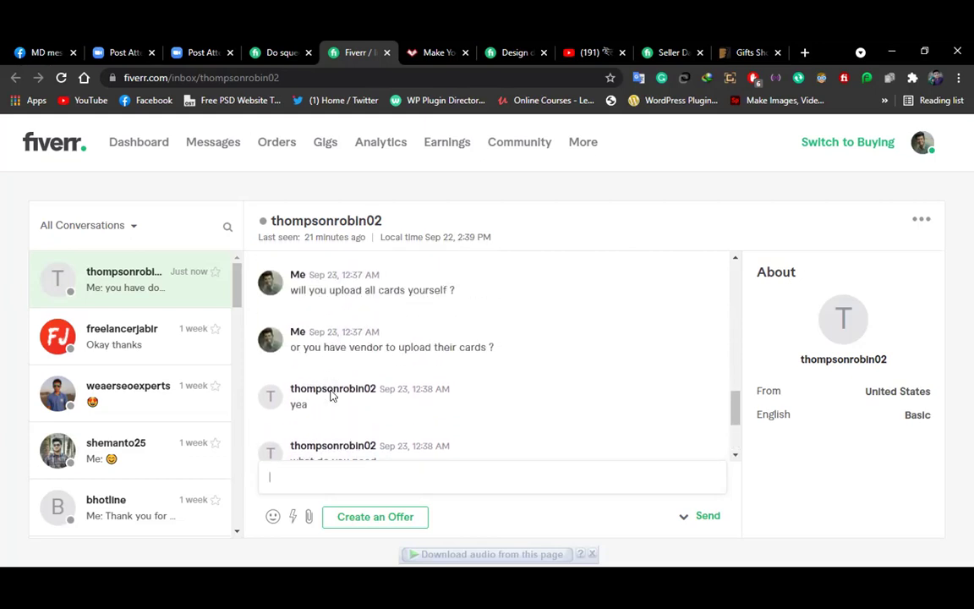
pyautogui.scroll(1, 331, 396)
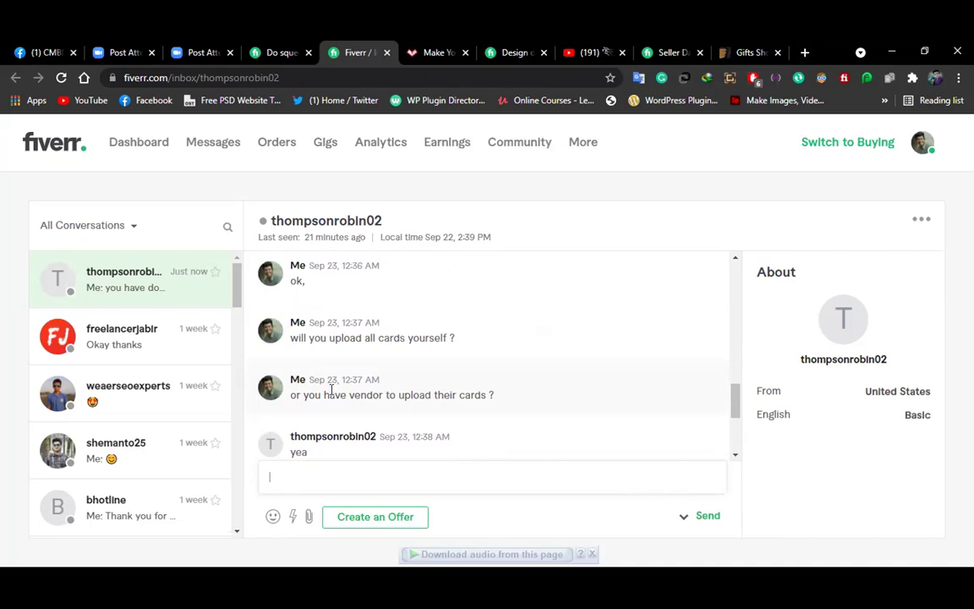
pyautogui.scroll(-3, 332, 389)
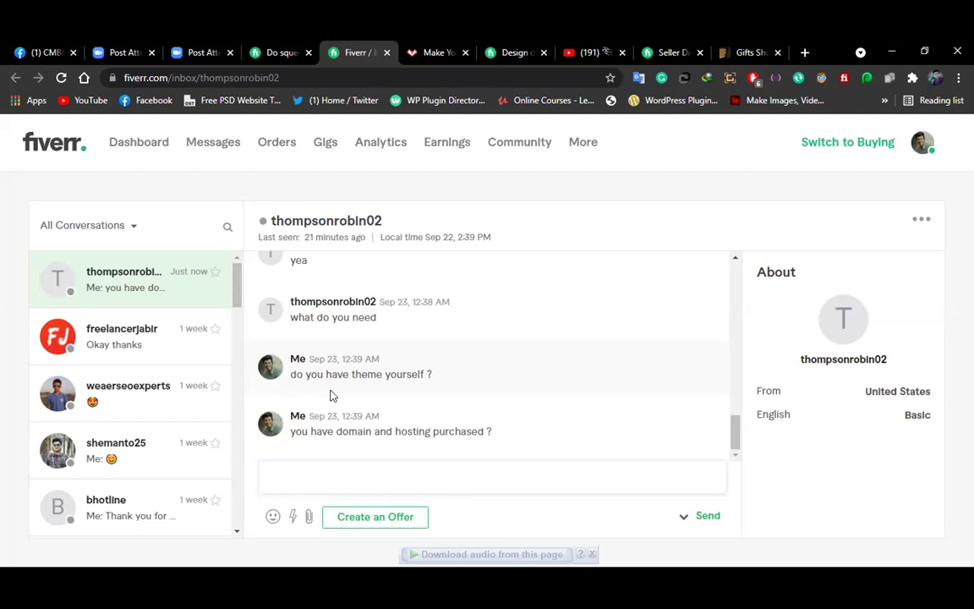
# - Draft a single-payment offer for the client from the donation website gig, described as "gift card shop", and discard it
pyautogui.click(356, 518)
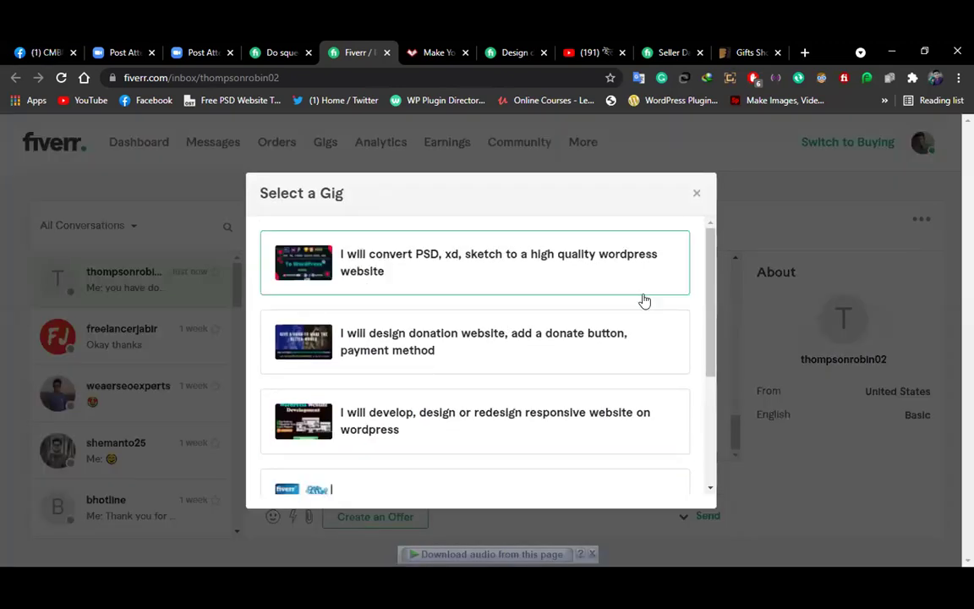
pyautogui.scroll(-3, 521, 413)
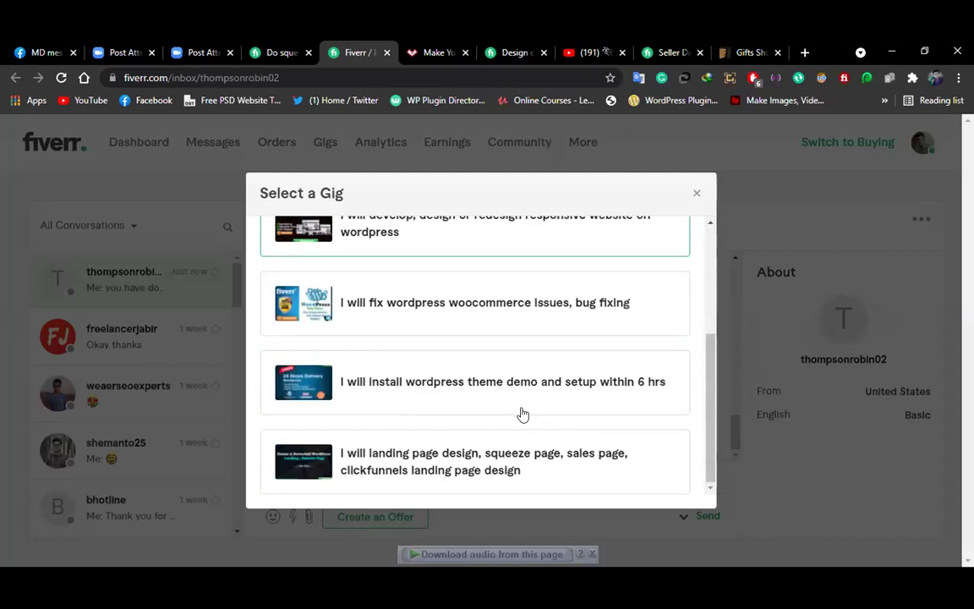
pyautogui.scroll(3, 500, 393)
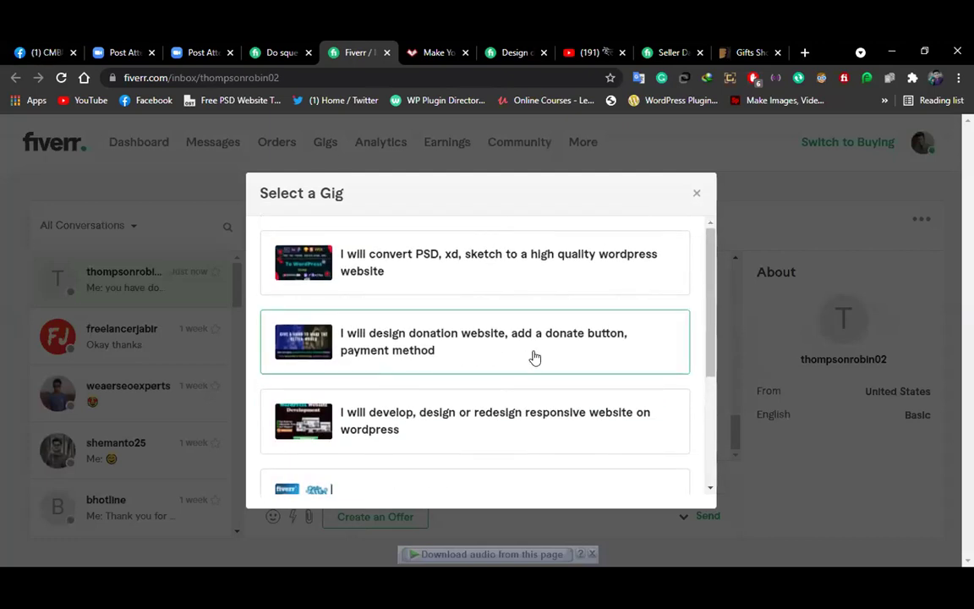
pyautogui.click(464, 350)
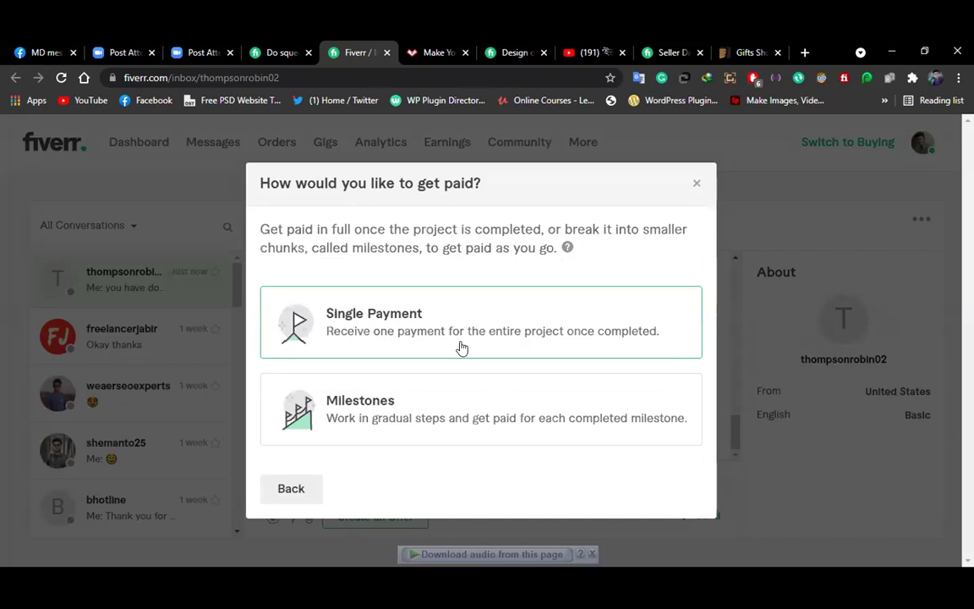
pyautogui.click(355, 313)
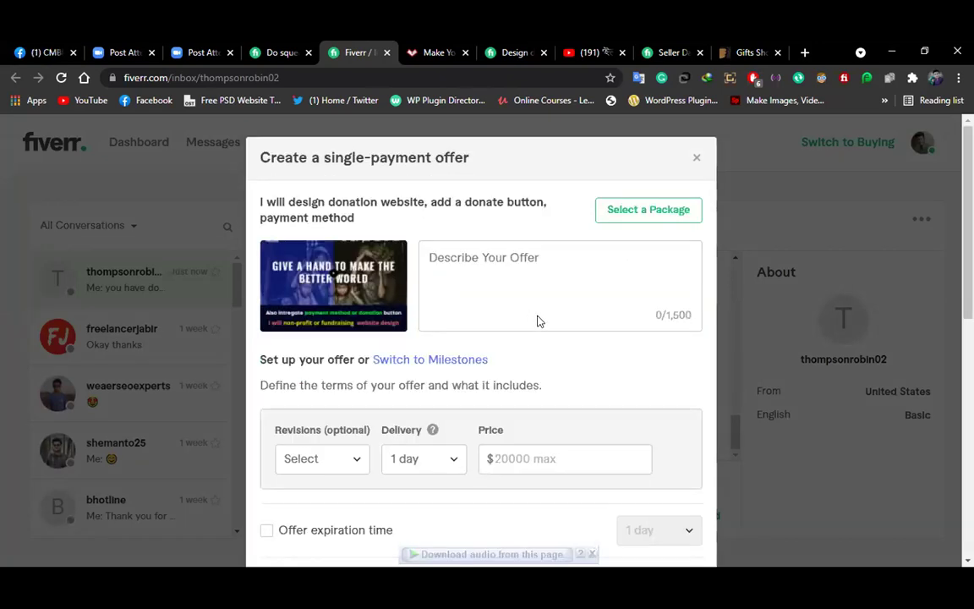
pyautogui.click(488, 282)
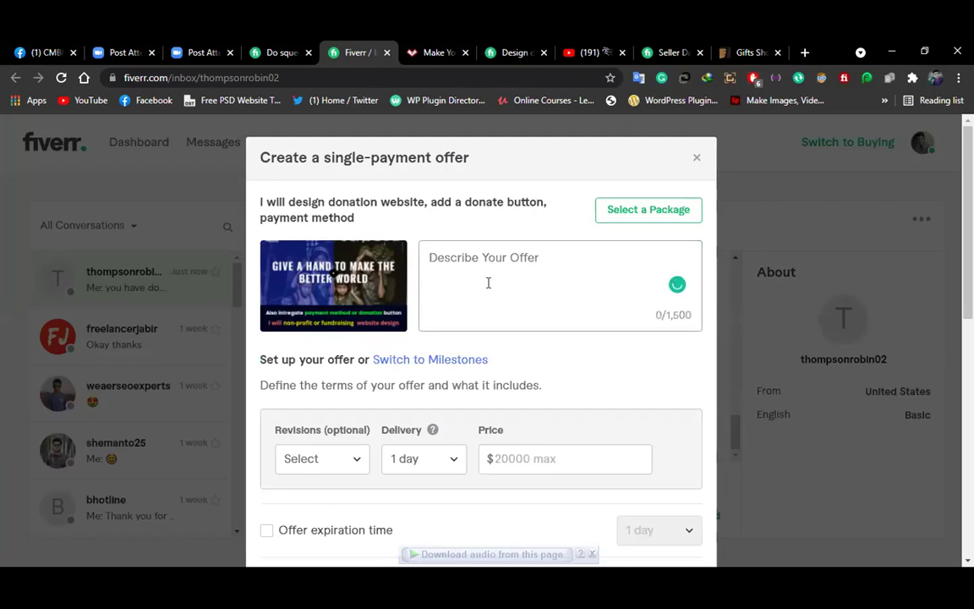
pyautogui.write('gift card shop')
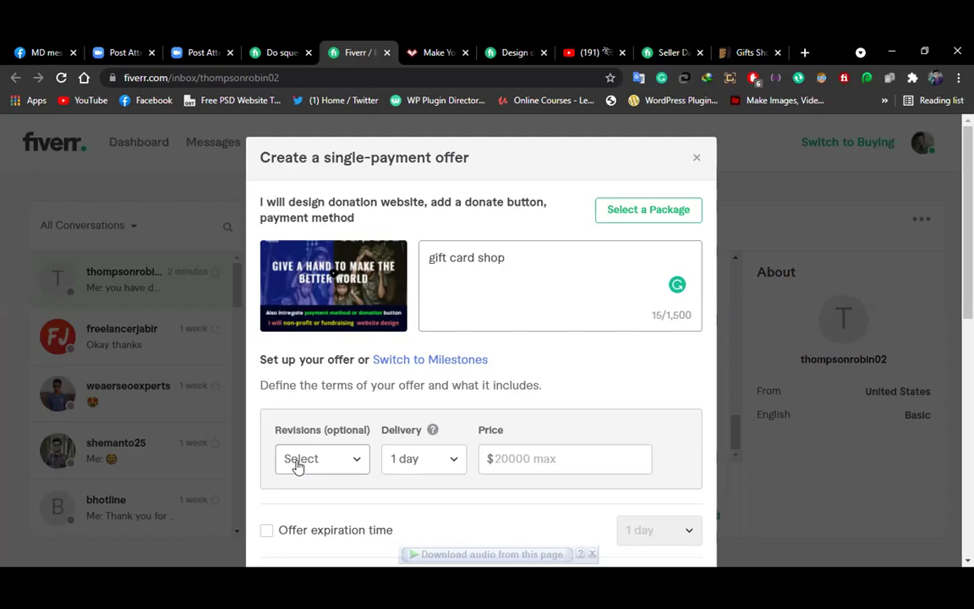
pyautogui.click(697, 159)
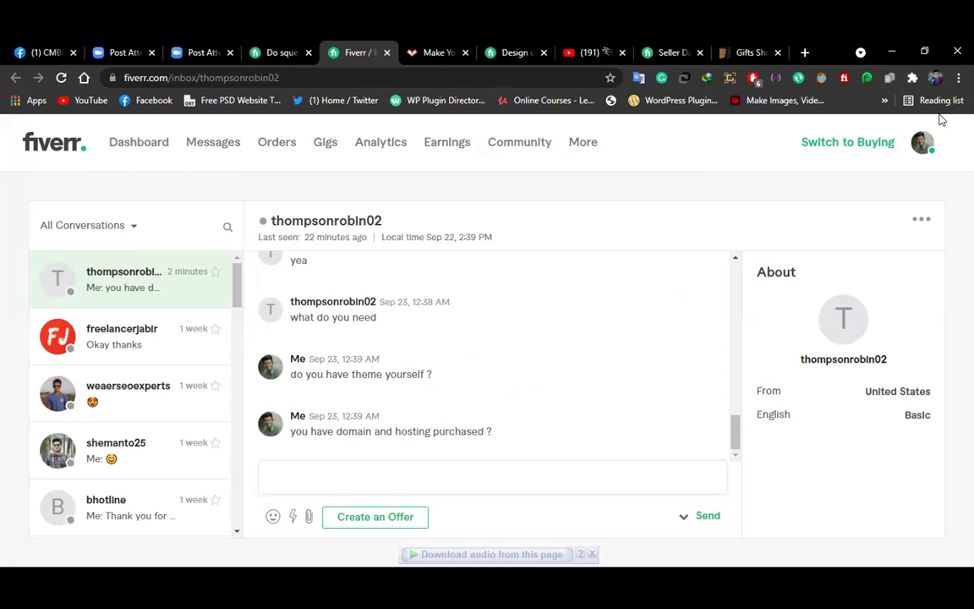
# - Reload the client's conversation and look through the gigs available for a custom offer without selecting one
pyautogui.click(59, 77)
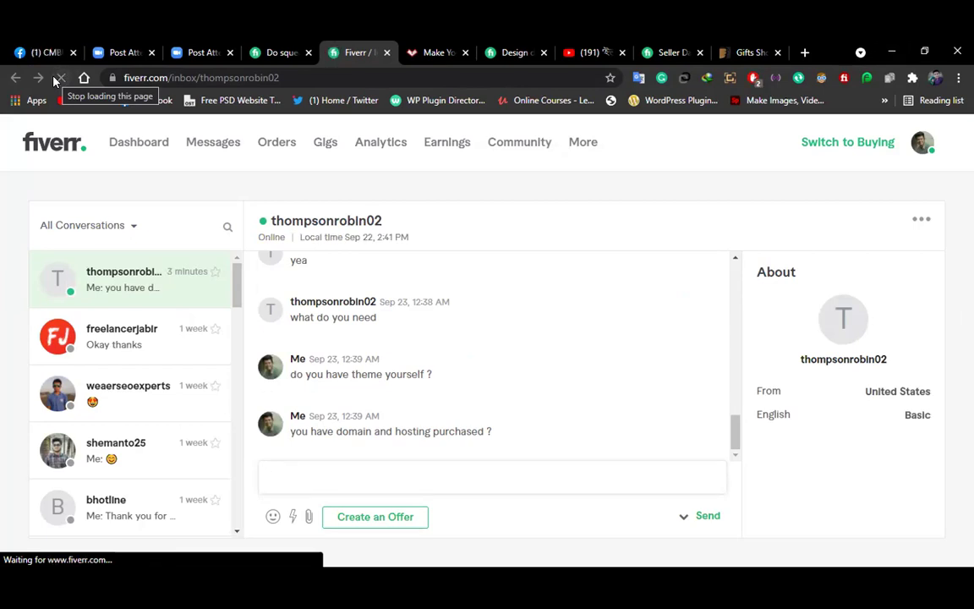
pyautogui.click(373, 517)
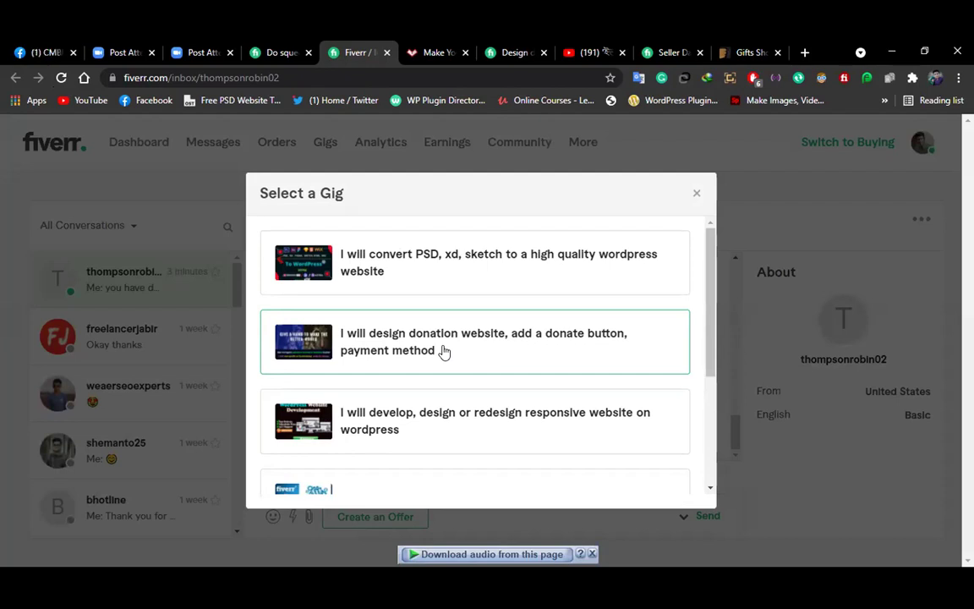
pyautogui.scroll(-2, 407, 378)
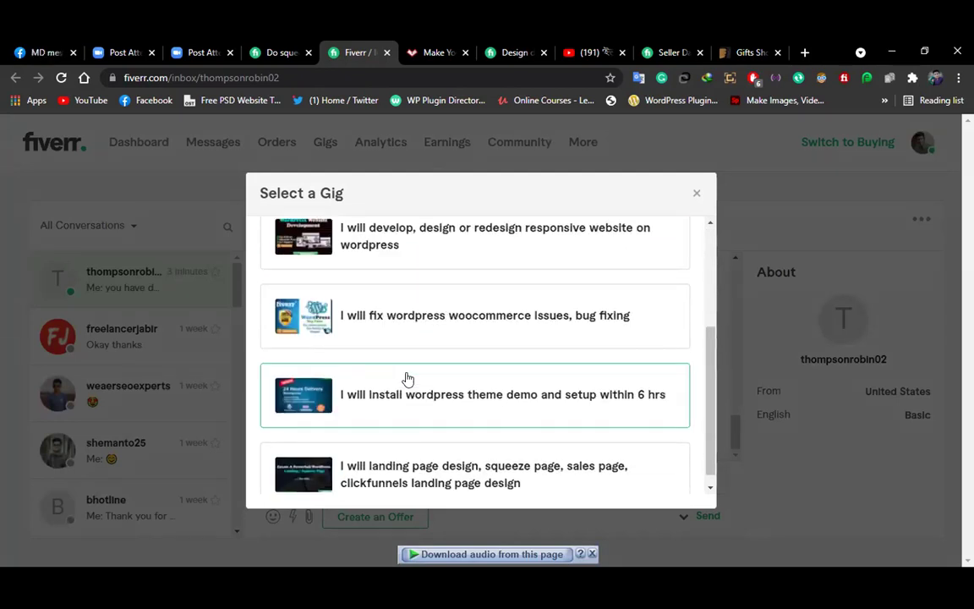
pyautogui.click(695, 193)
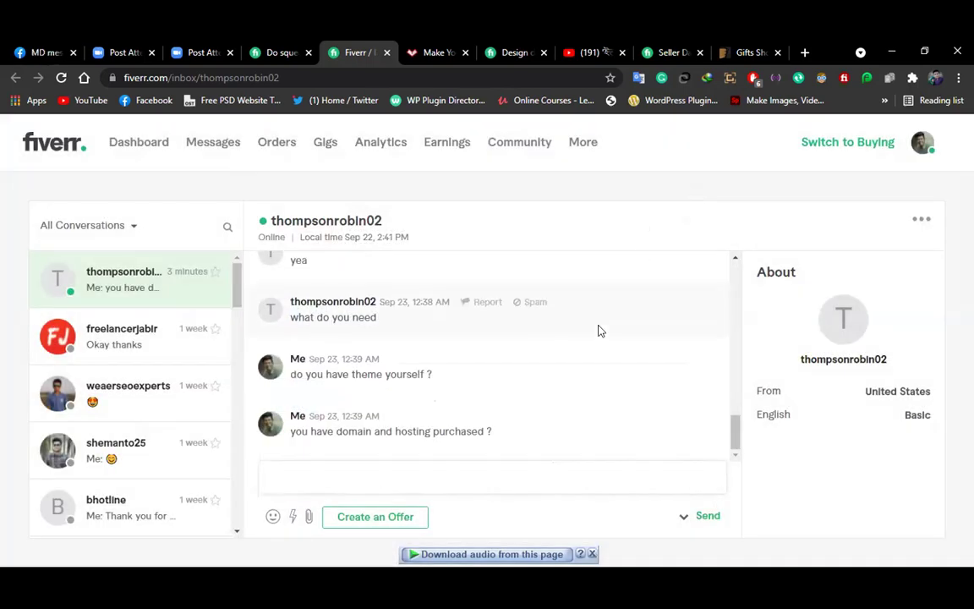